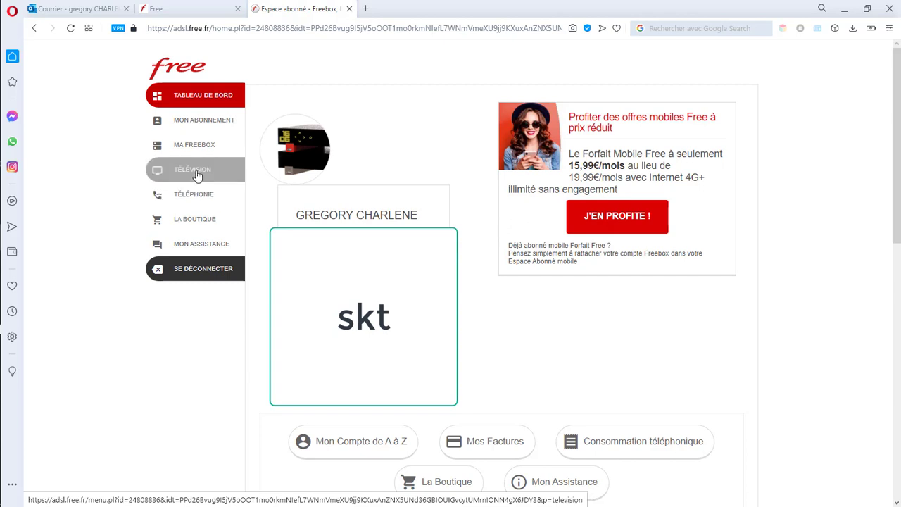
Step: Go from the dashboard to the Ma Freebox section via the left sidebar
left_click(198, 156)
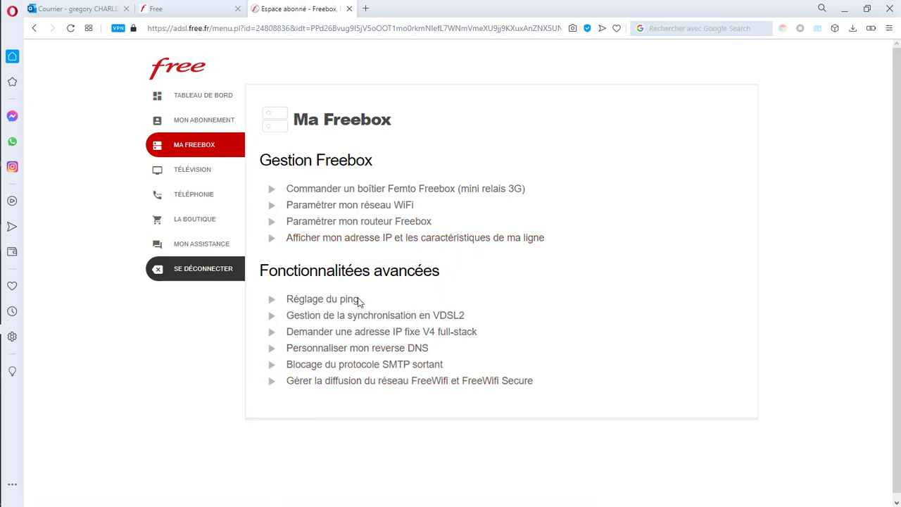
Step: Open 'Paramétrer mon réseau WiFi' under Gestion Freebox
left_click(296, 209)
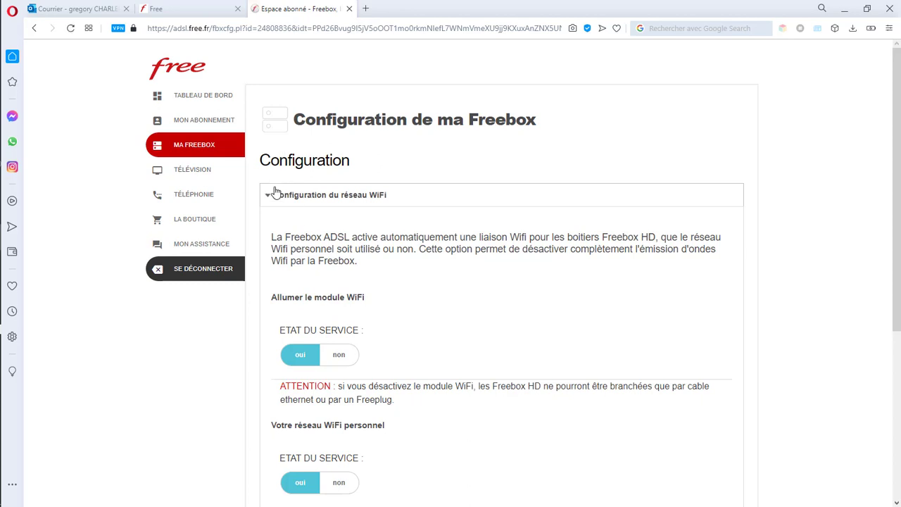
Step: Replace skt2020 with SMARTECH2.0 in the NOM DU RÉSEAU field
left_click(359, 197)
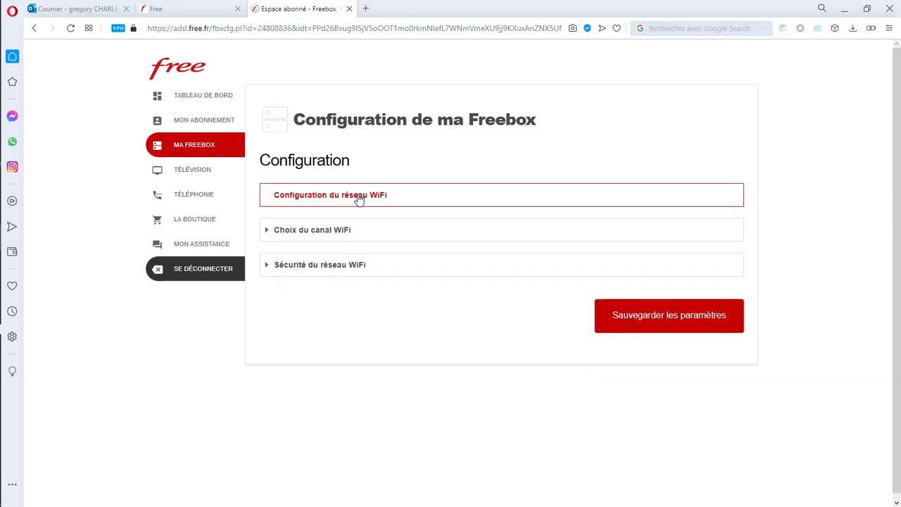
left_click(358, 197)
scroll(406, 282, "down", 1)
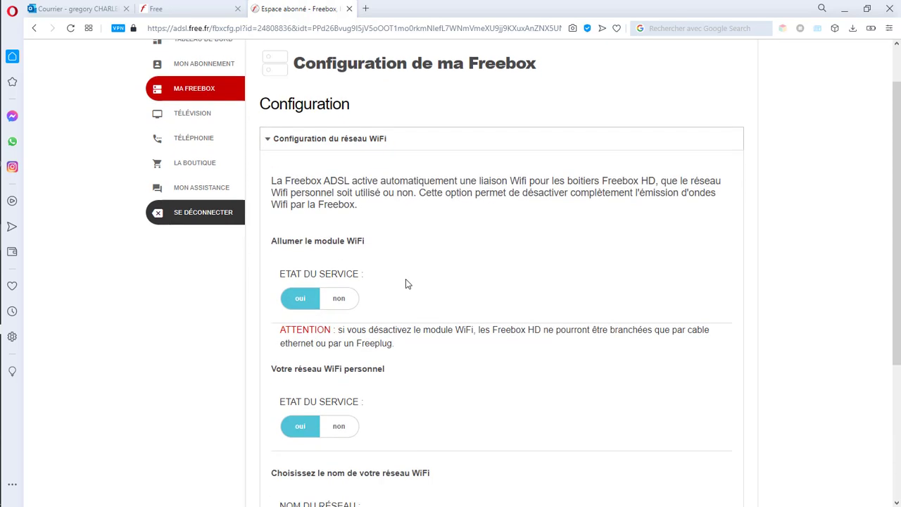
scroll(405, 284, "down", 1)
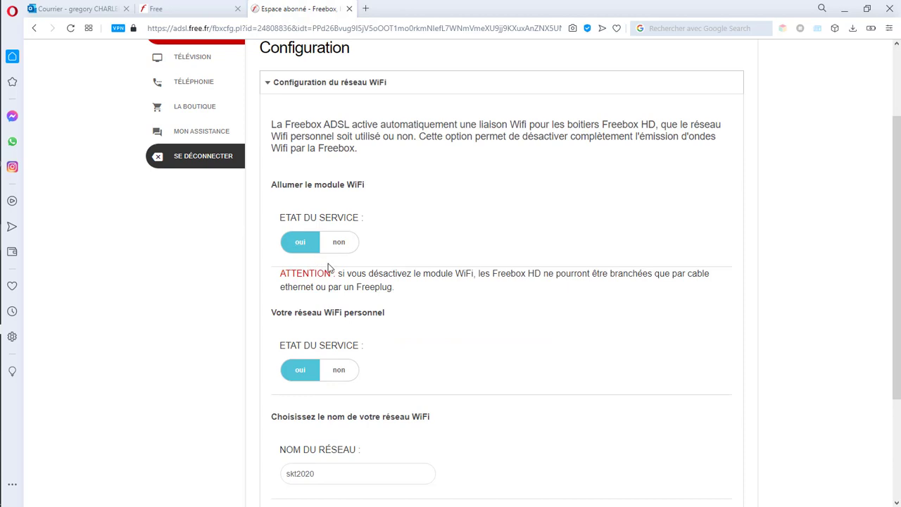
scroll(309, 268, "down", 2)
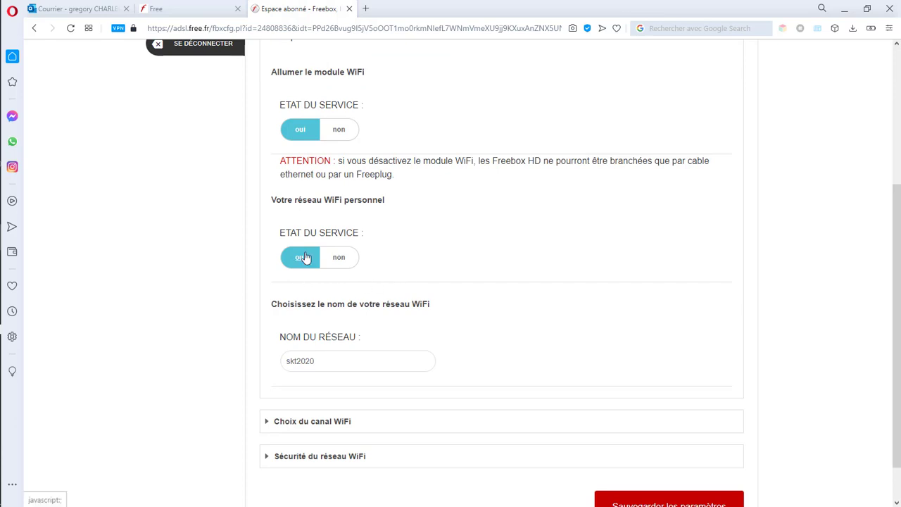
scroll(378, 239, "down", 1)
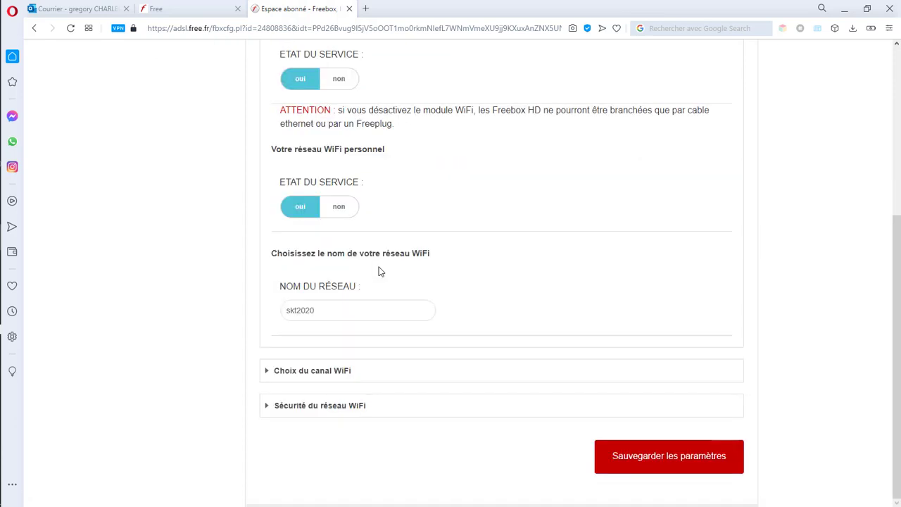
left_click(320, 311)
key("BackSpace")
key("BackSpace")
type("TECH2.0")
Step: Switch the WiFi channel from Canal 6 to Canal 7 and show the security settings
left_click(305, 373)
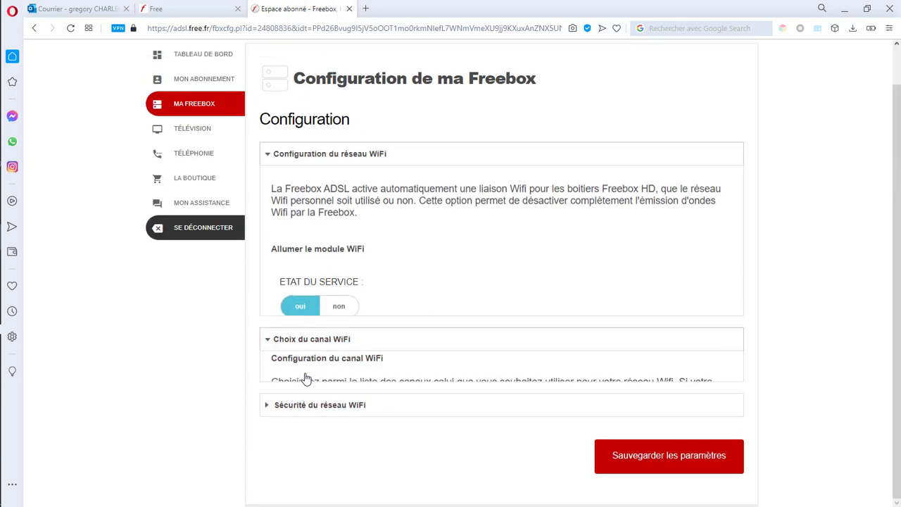
left_click(356, 349)
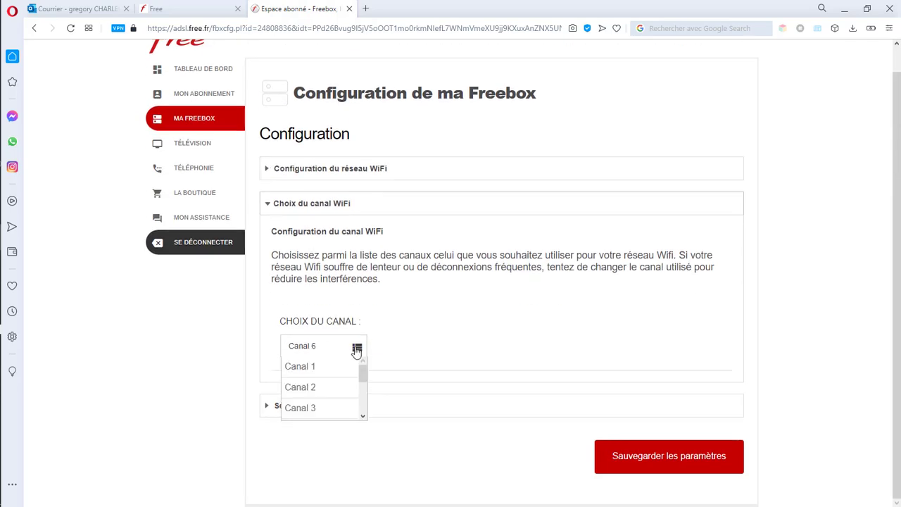
scroll(316, 390, "down", 3)
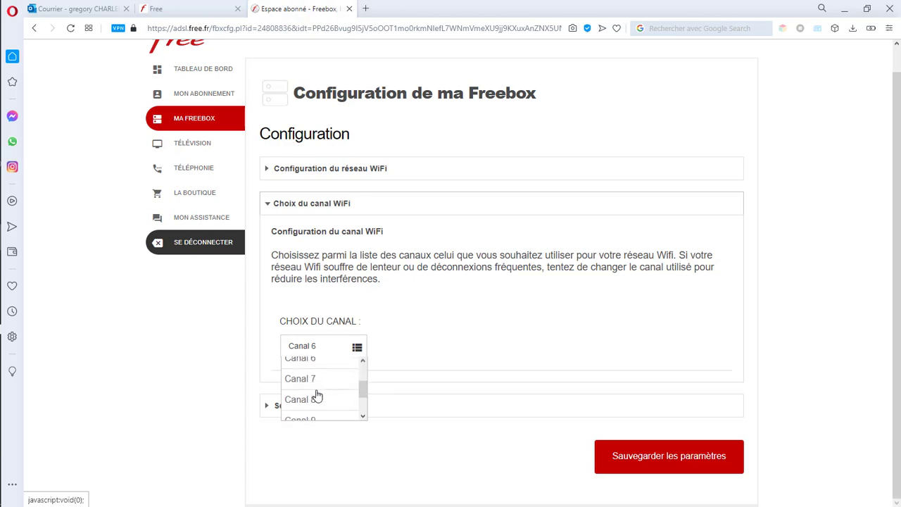
left_click(318, 378)
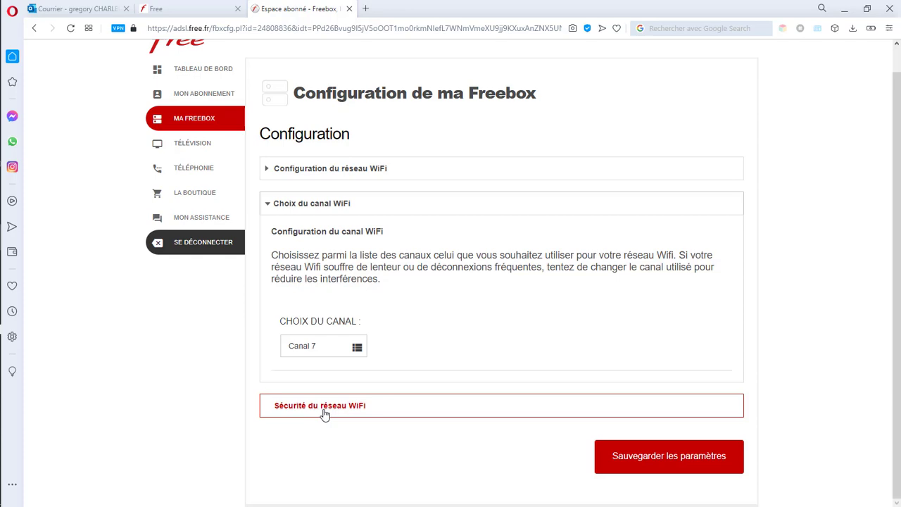
left_click(325, 413)
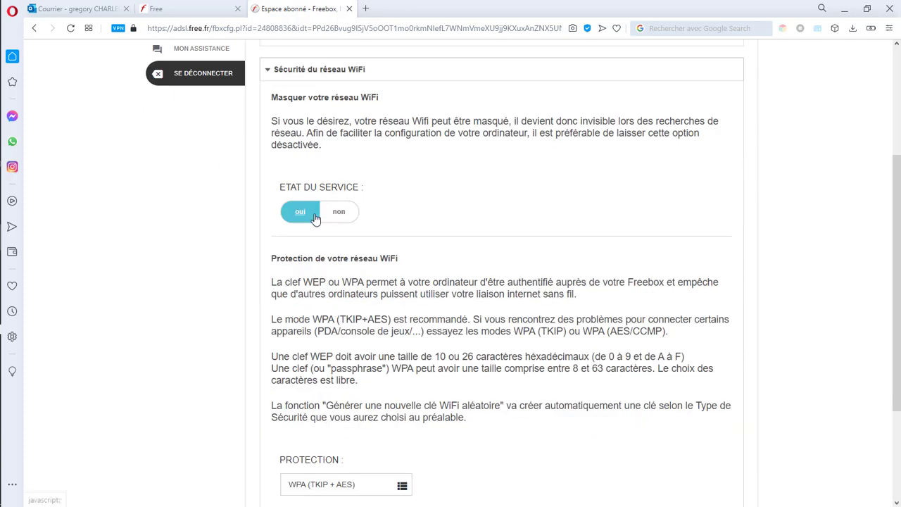
Step: Replace the old CLÉ WIFI value with a new WiFi security key
scroll(370, 350, "down", 2)
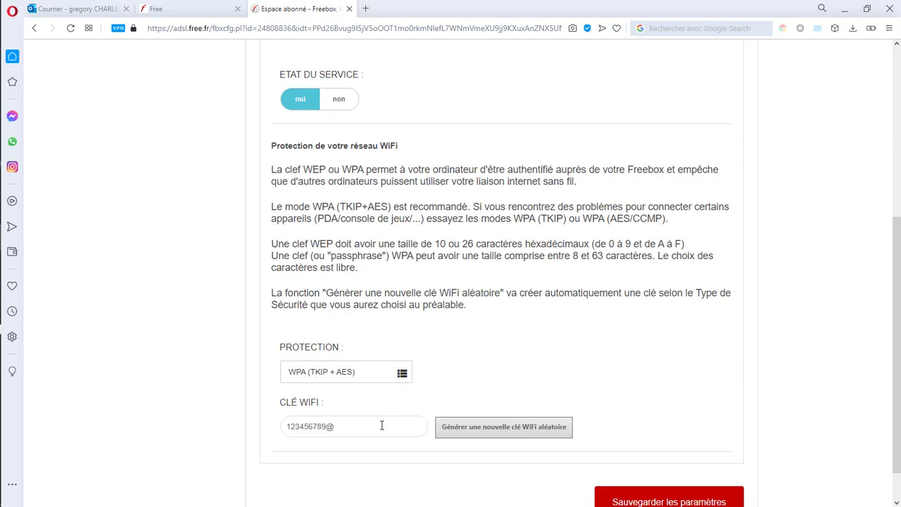
left_click(353, 427)
key("BackSpace")
key("BackSpace")
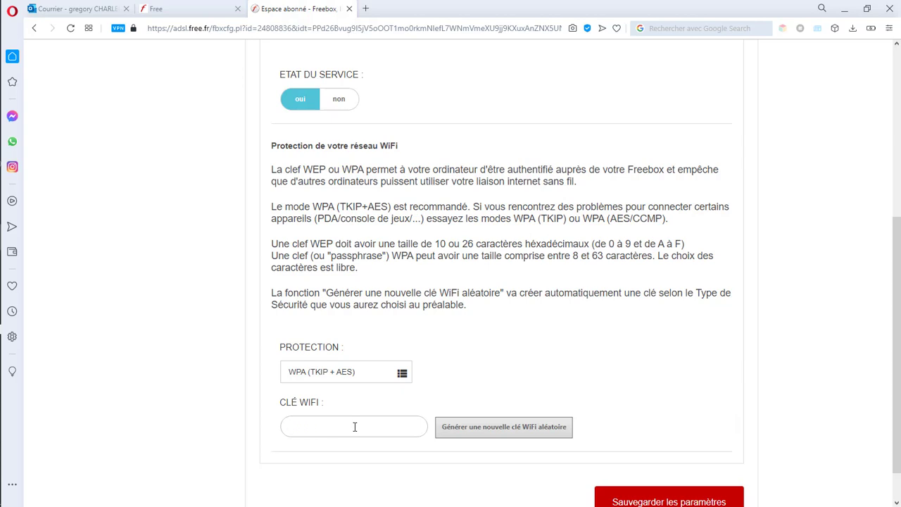
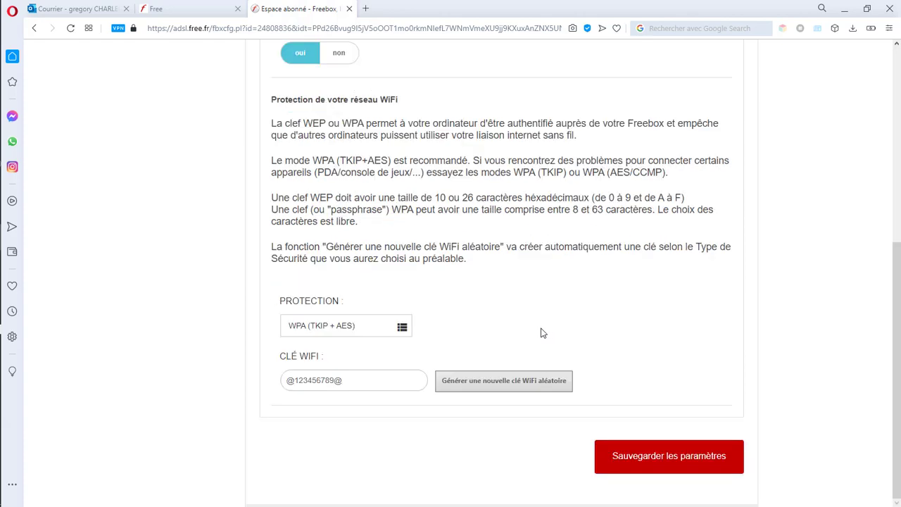
Step: Set the Masquer network toggle to 'non' so the WiFi network is visible
scroll(540, 331, "up", 3)
scroll(541, 332, "up", 2)
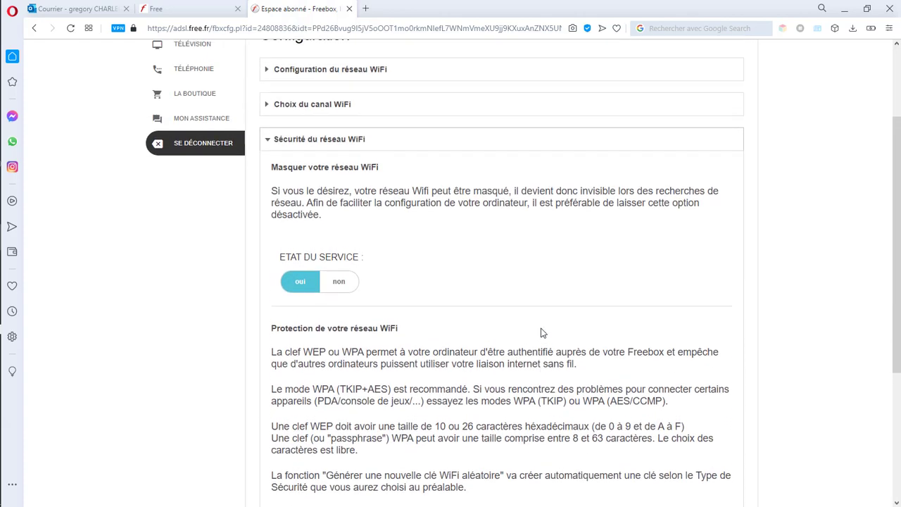
scroll(540, 331, "down", 2)
scroll(396, 424, "down", 3)
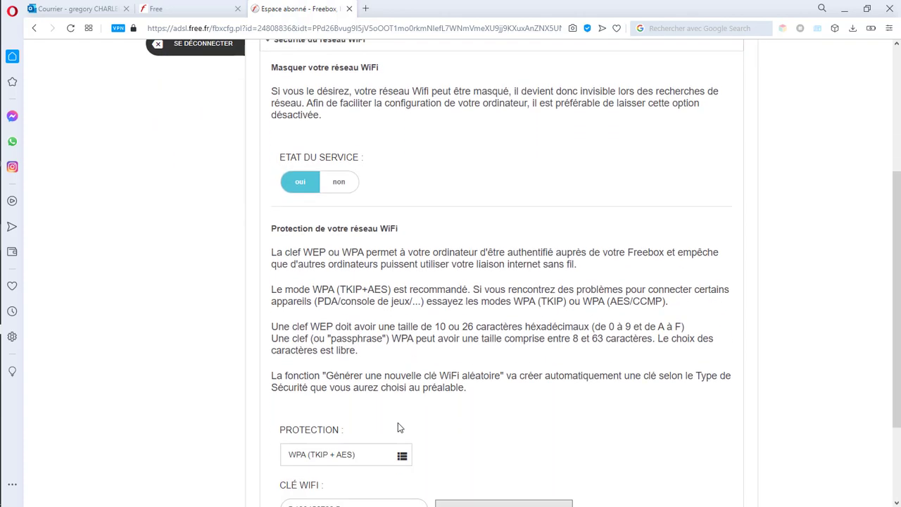
scroll(418, 312, "up", 2)
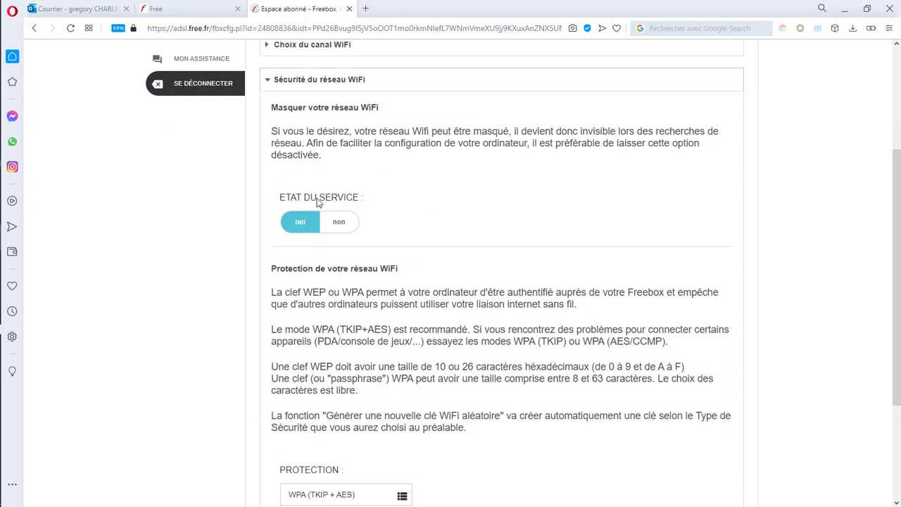
left_click(338, 221)
scroll(326, 391, "down", 1)
scroll(325, 391, "down", 1)
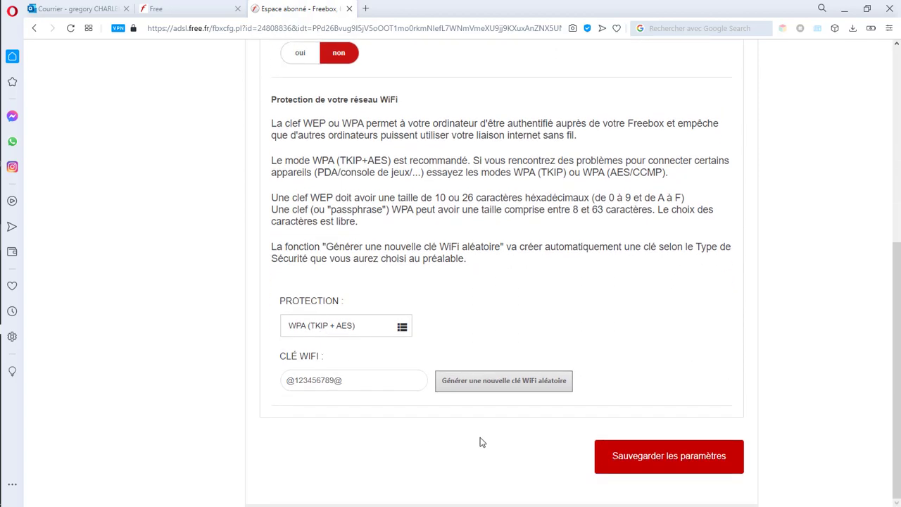
scroll(478, 439, "up", 4)
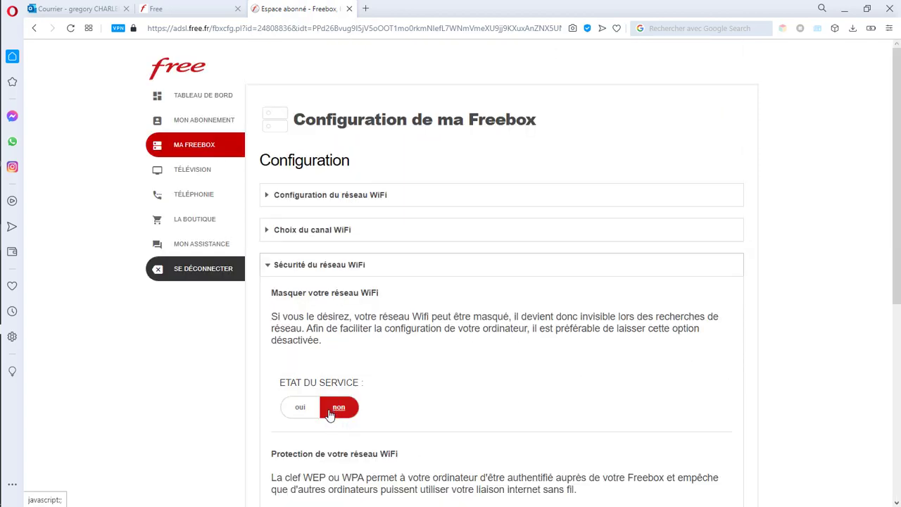
scroll(331, 415, "down", 4)
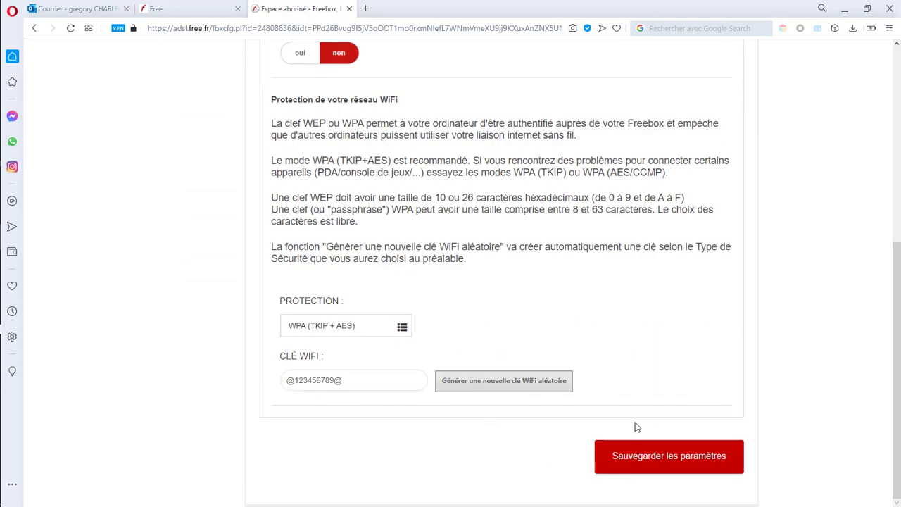
scroll(636, 426, "up", 3)
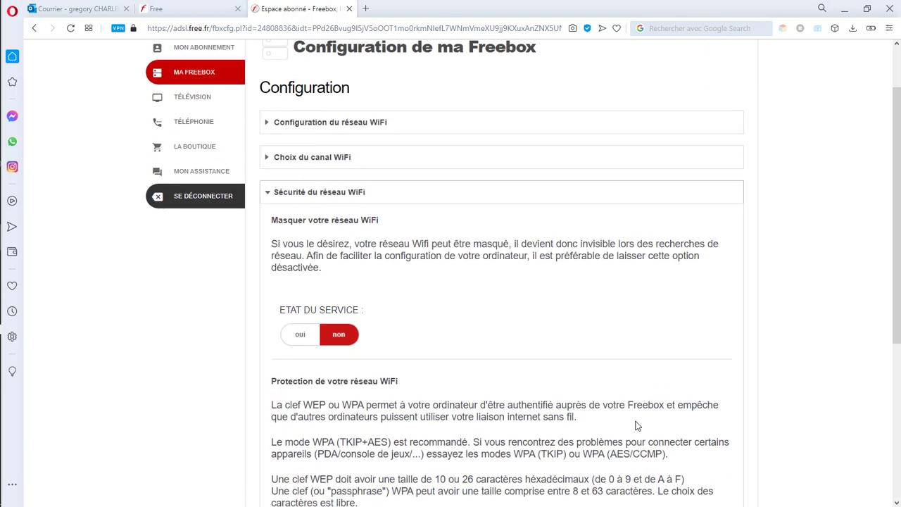
scroll(528, 362, "down", 2)
scroll(633, 485, "down", 2)
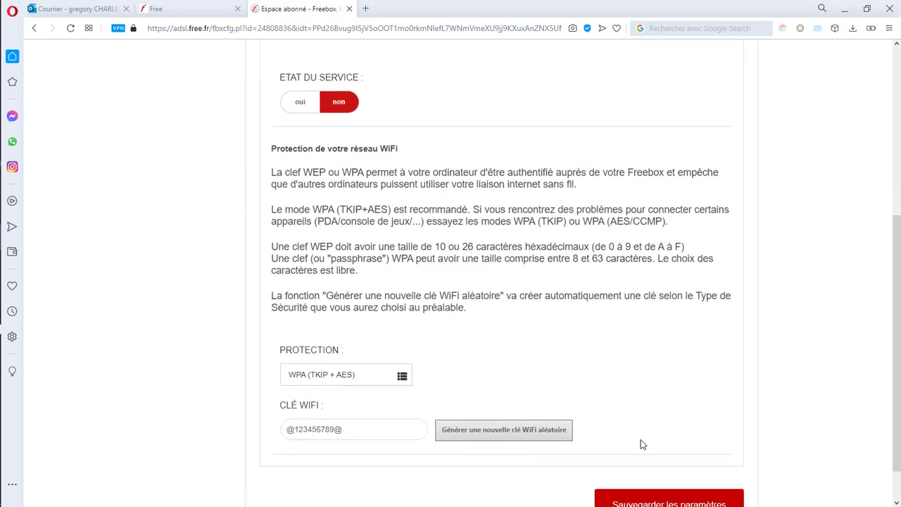
Step: Save the WiFi settings, then view the IP address and line technical characteristics
left_click(642, 457)
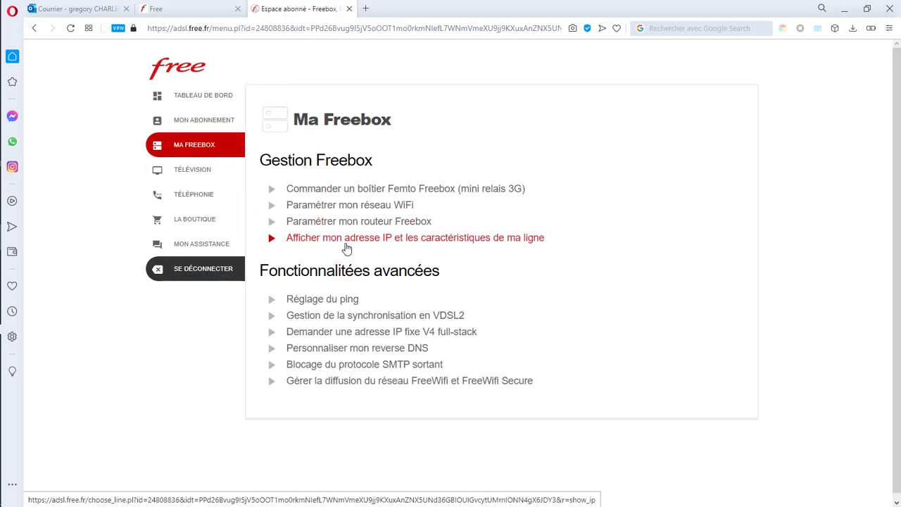
left_click(352, 244)
left_click(346, 239)
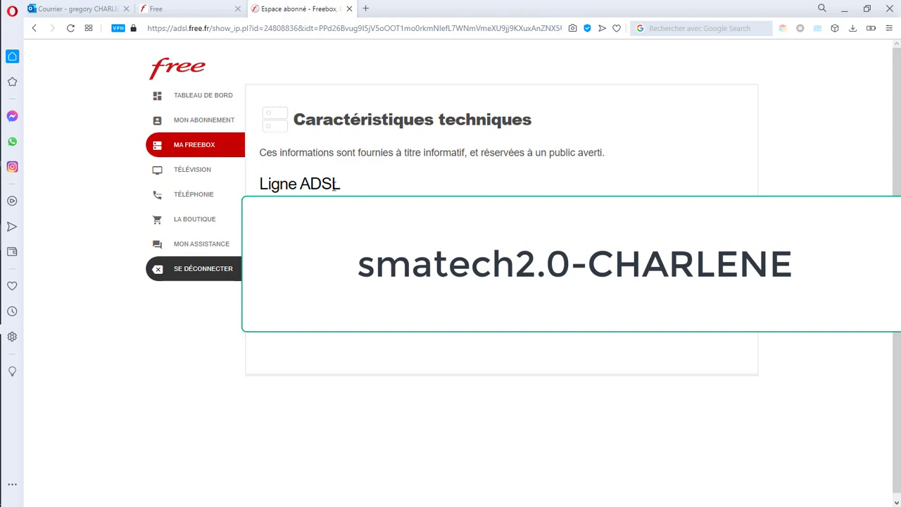
scroll(539, 380, "down", 1)
scroll(539, 380, "up", 1)
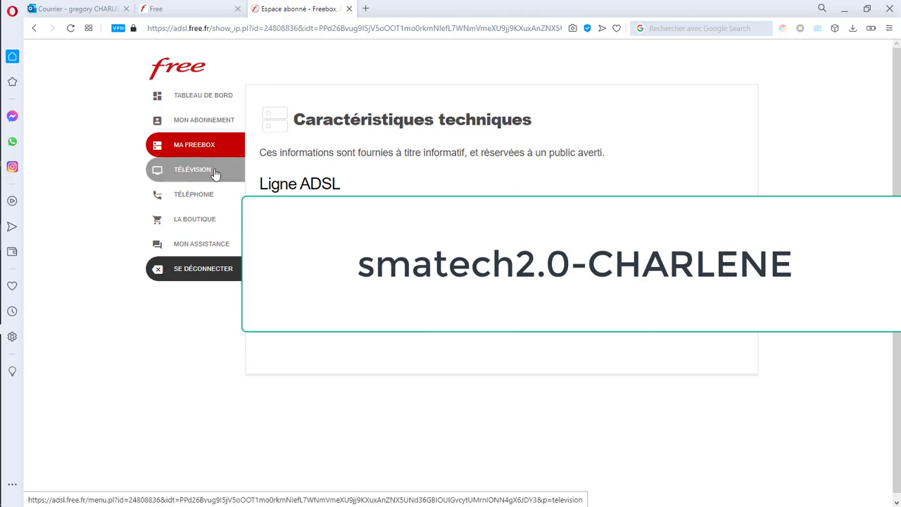
Step: Return to Ma Freebox and open 'Paramétrer mon routeur Freebox'
left_click(217, 146)
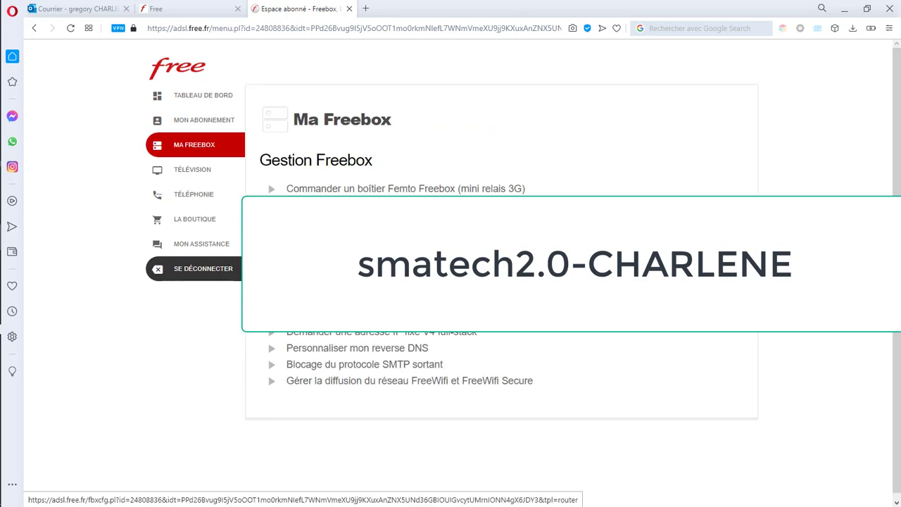
left_click(338, 205)
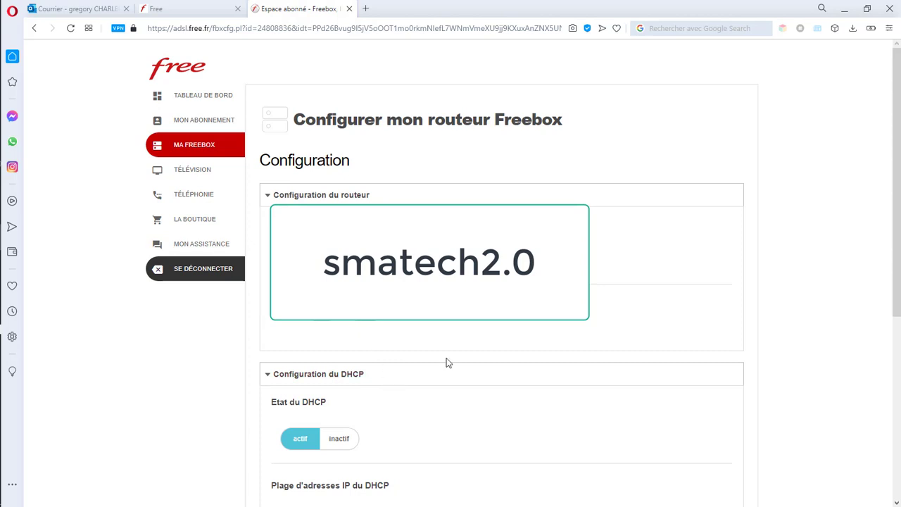
scroll(446, 357, "down", 3)
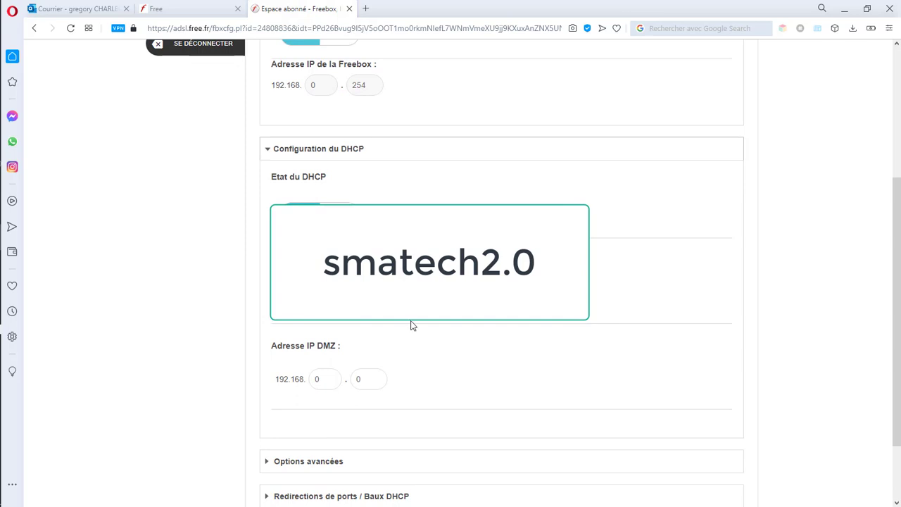
scroll(412, 325, "up", 3)
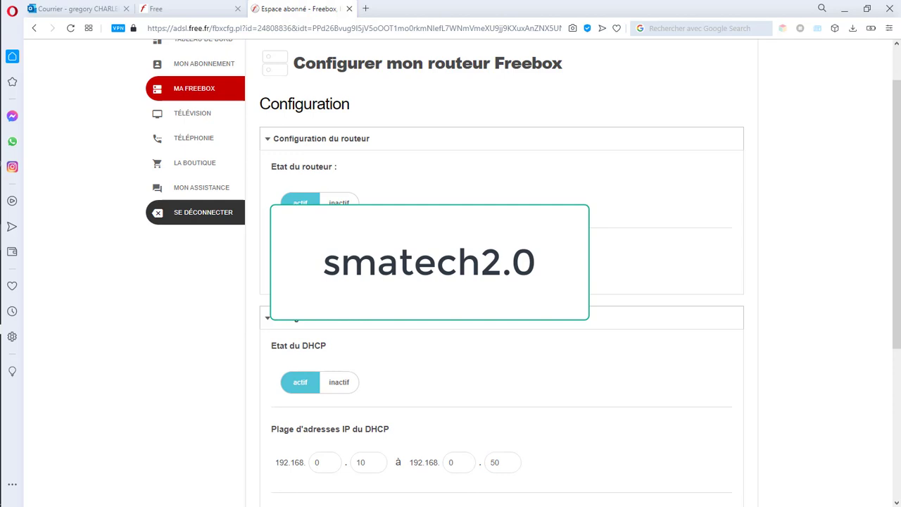
scroll(406, 334, "down", 1)
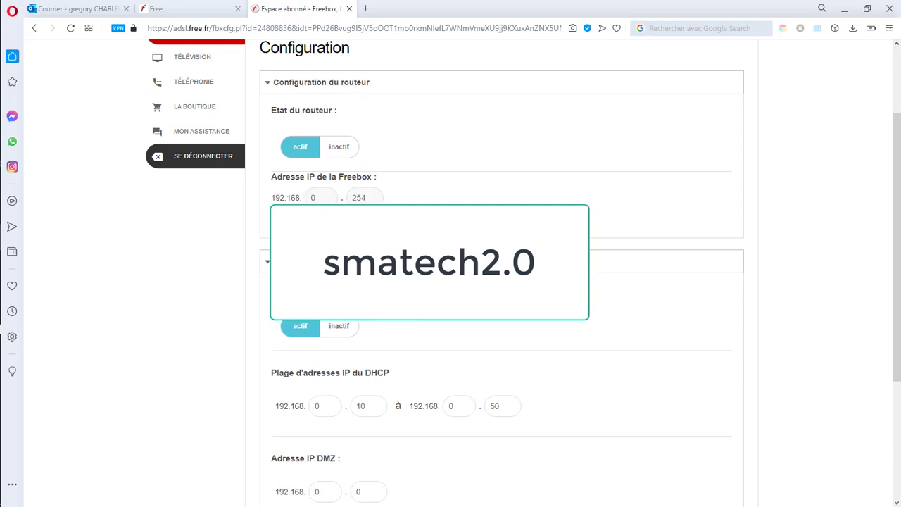
scroll(501, 281, "down", 1)
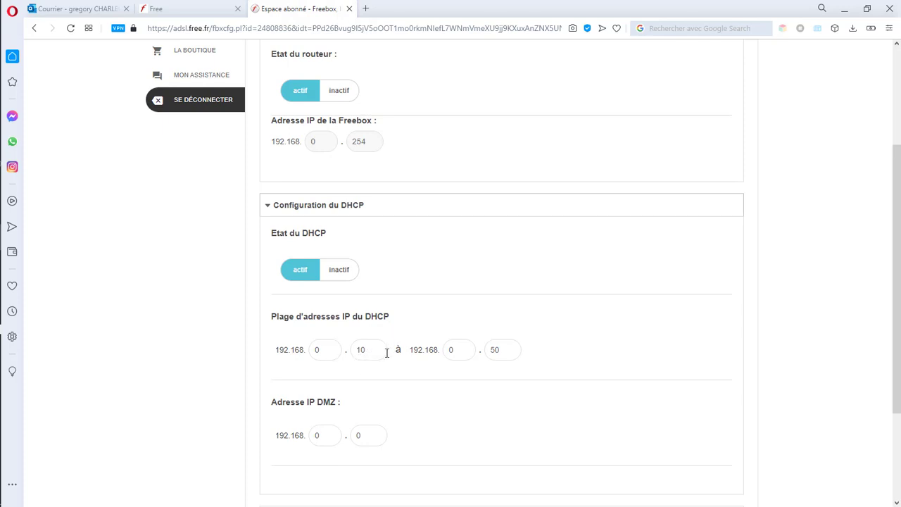
scroll(440, 373, "down", 2)
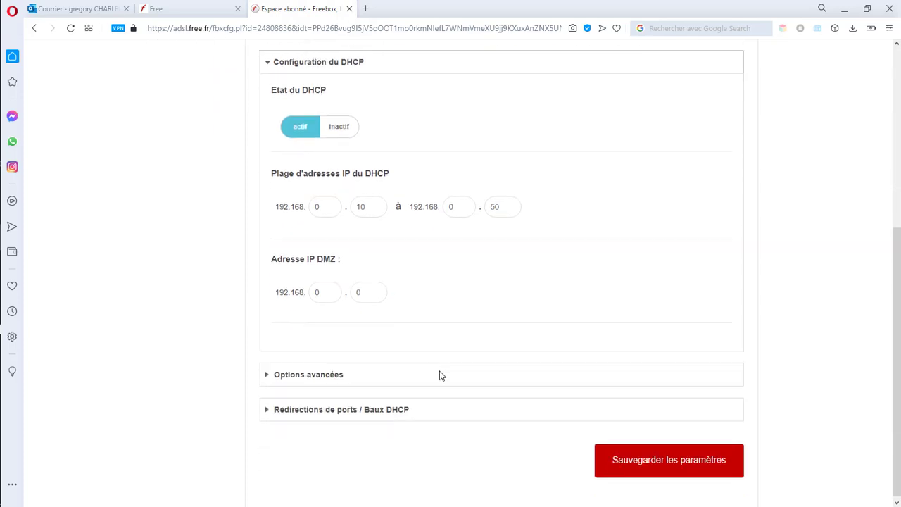
scroll(439, 374, "up", 2)
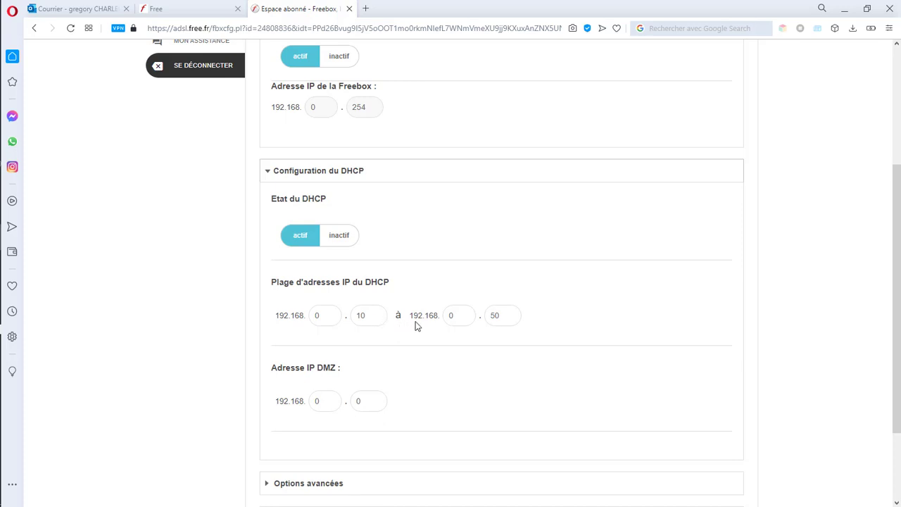
scroll(452, 378, "down", 1)
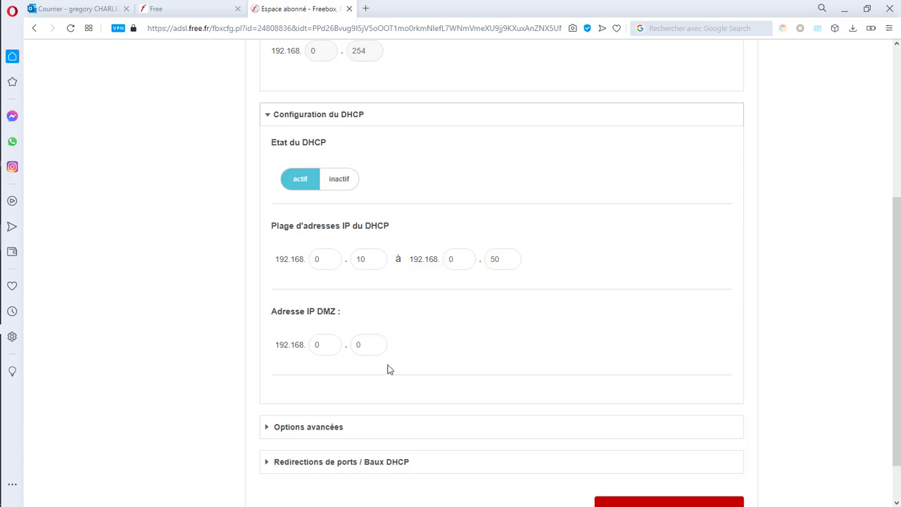
scroll(389, 369, "down", 1)
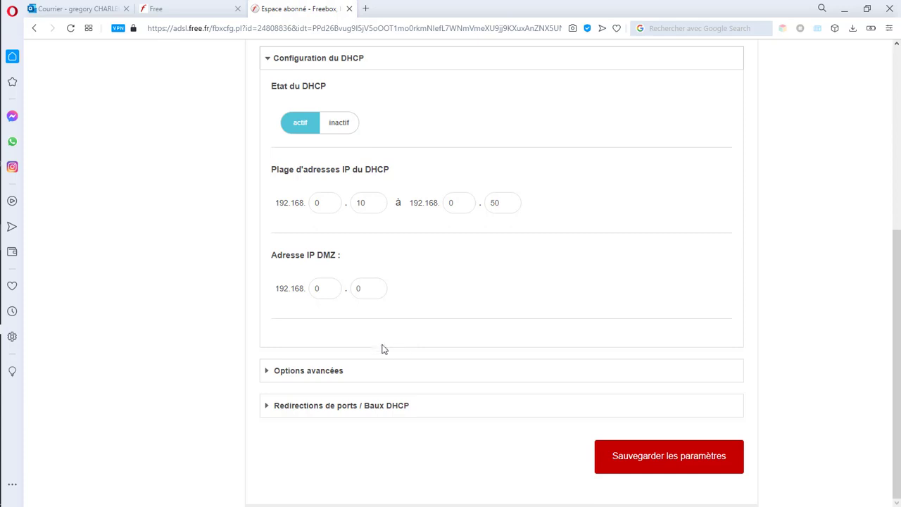
Step: Set Proxy WOL to actif under Options avancées and expose the port redirection section
left_click(322, 380)
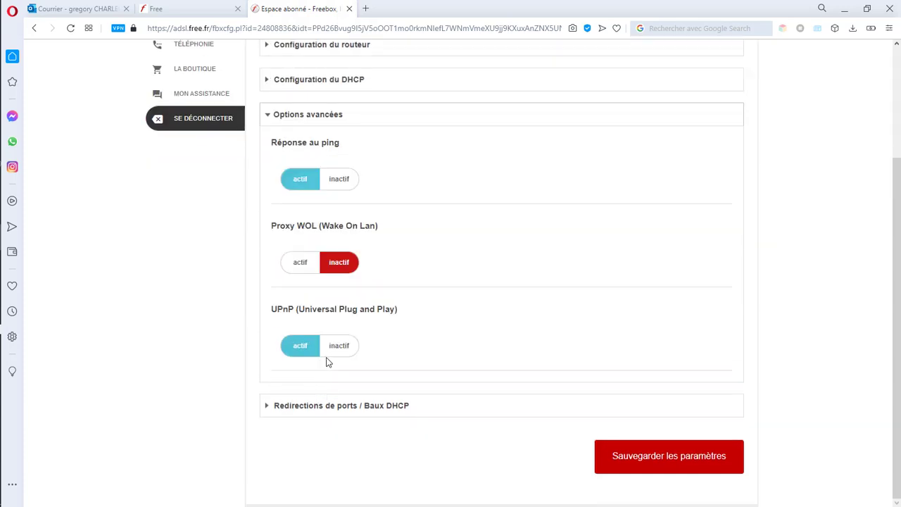
scroll(386, 347, "up", 1)
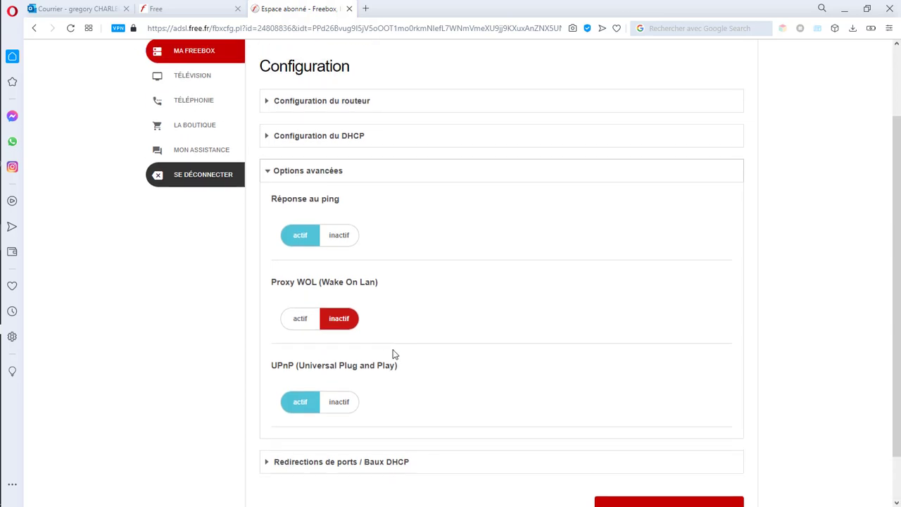
left_click(301, 320)
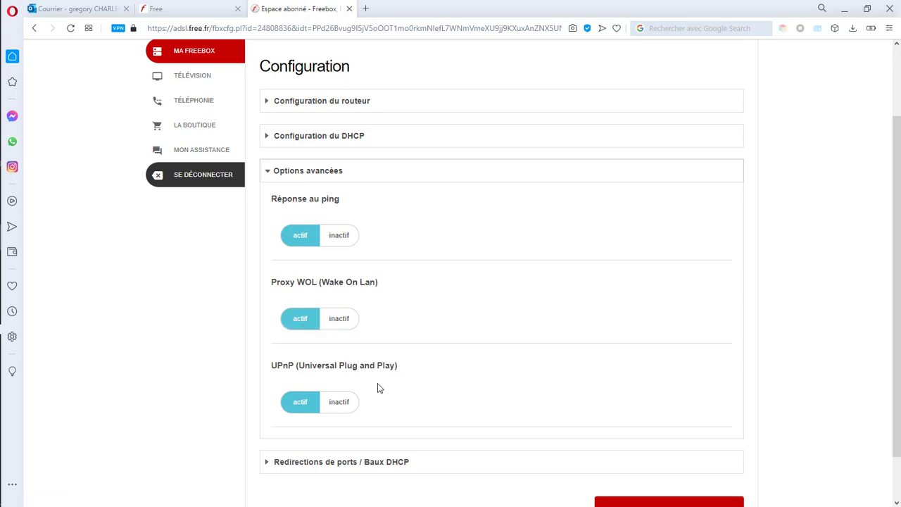
scroll(378, 387, "down", 2)
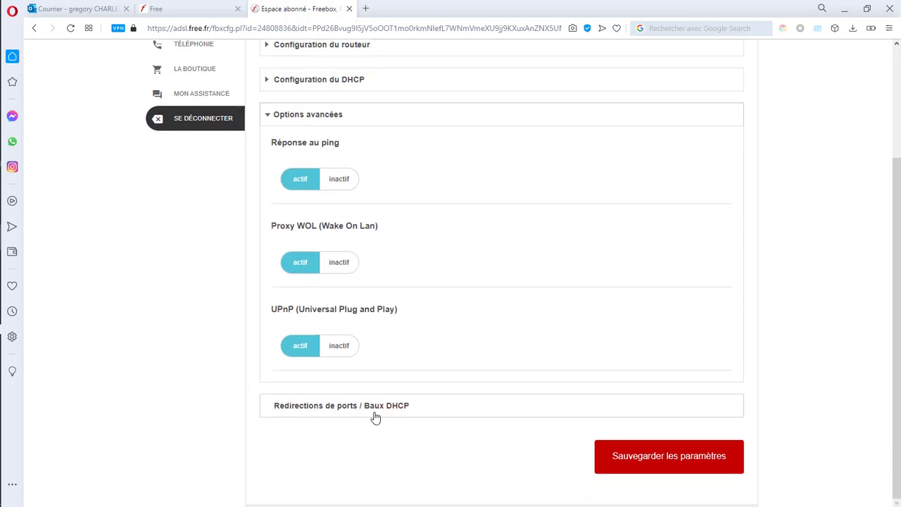
left_click(369, 411)
Step: Keep TCP as the protocol for both port forwarding and port-range forwarding
scroll(432, 412, "down", 1)
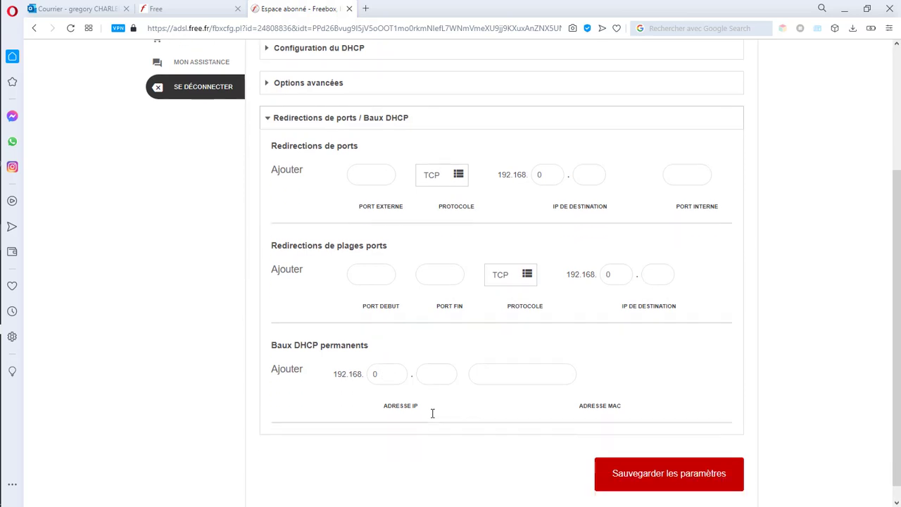
scroll(436, 413, "up", 1)
scroll(436, 413, "up", 2)
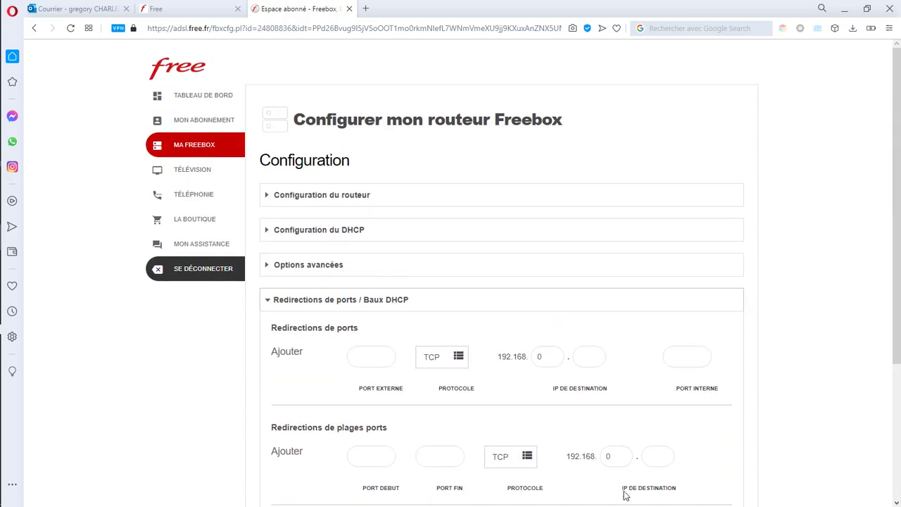
scroll(648, 484, "down", 3)
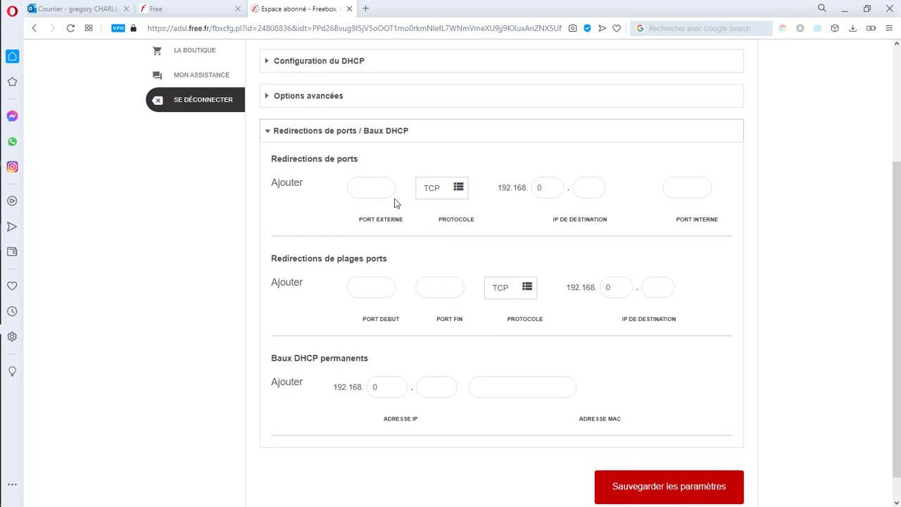
left_click(460, 188)
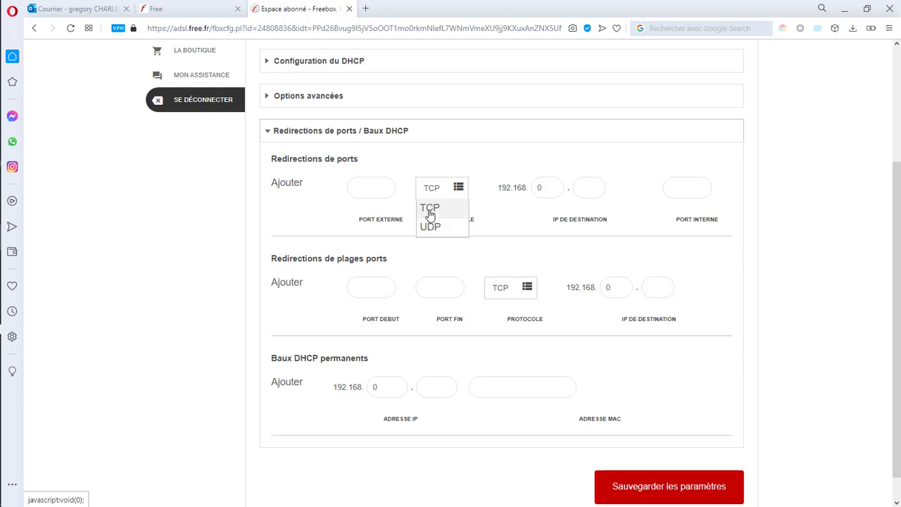
left_click(429, 210)
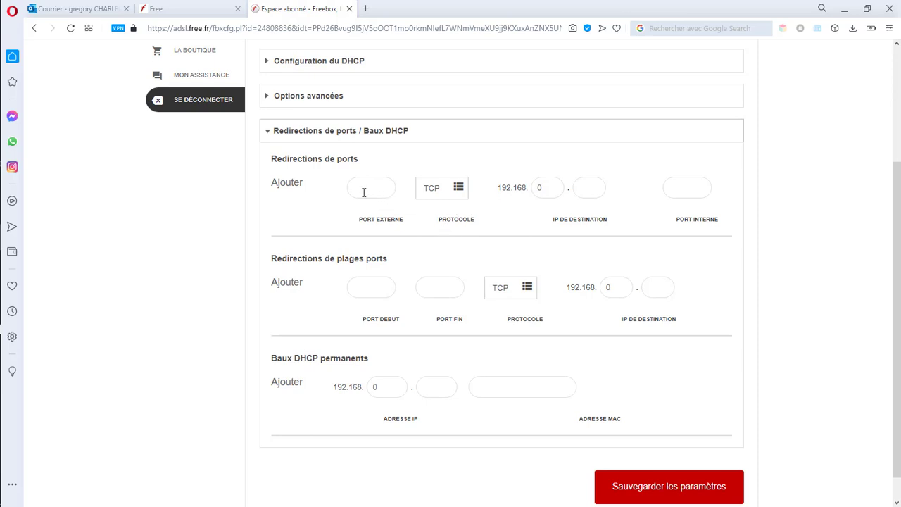
scroll(519, 185, "down", 1)
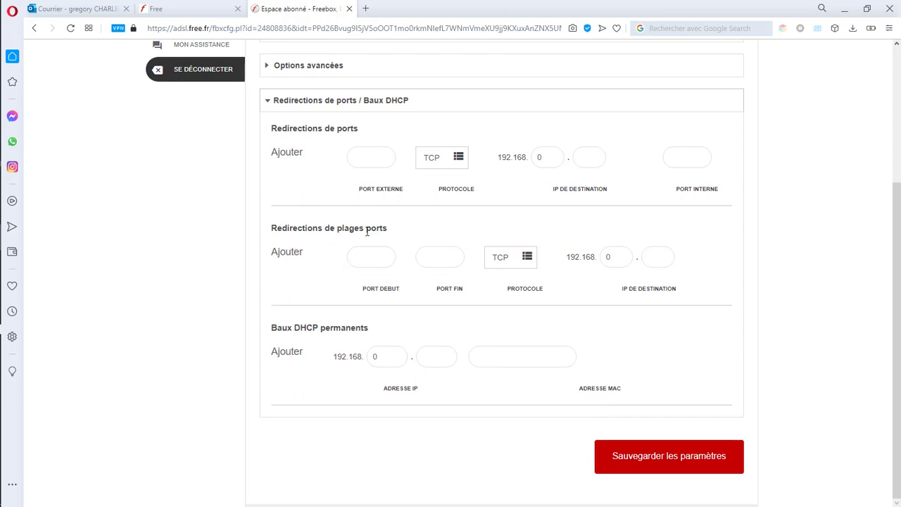
left_click(527, 258)
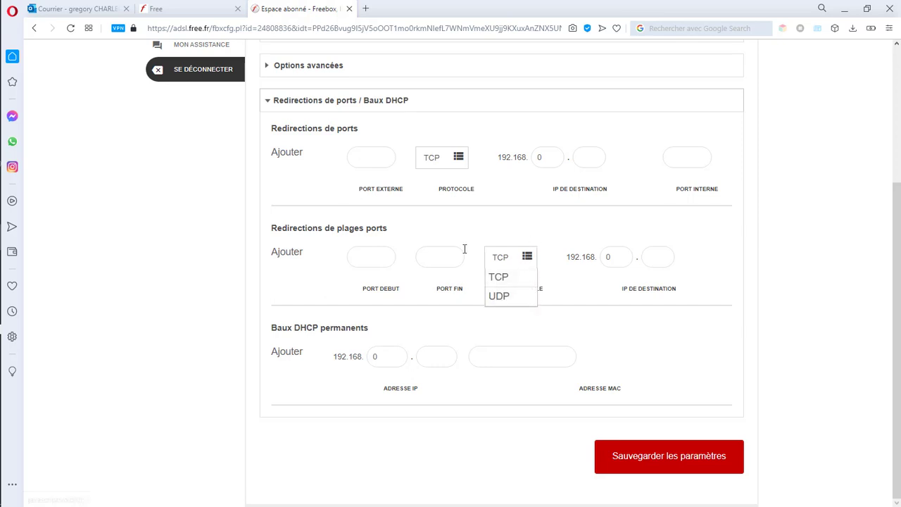
left_click(494, 222)
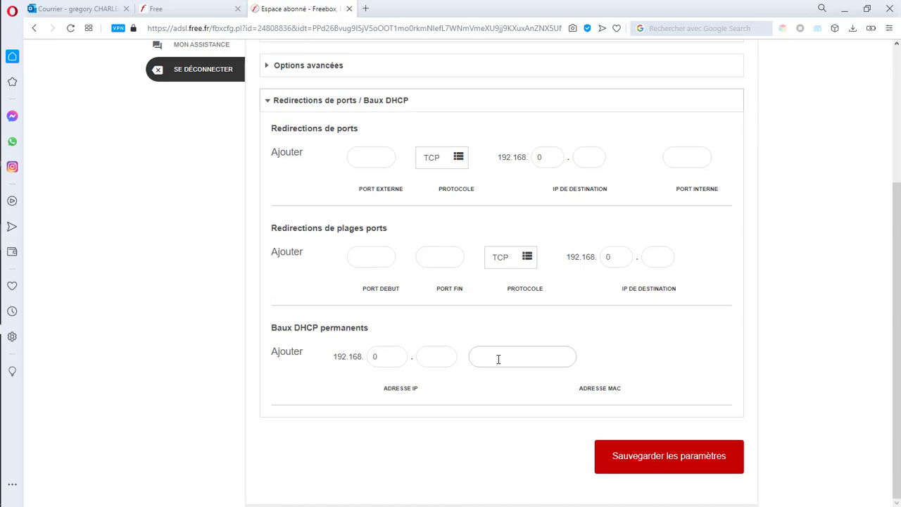
Step: Enter 50 as the permanent DHCP lease MAC address and save the router settings
key("BackSpace")
key("BackSpace")
left_click(495, 400)
left_click(693, 459)
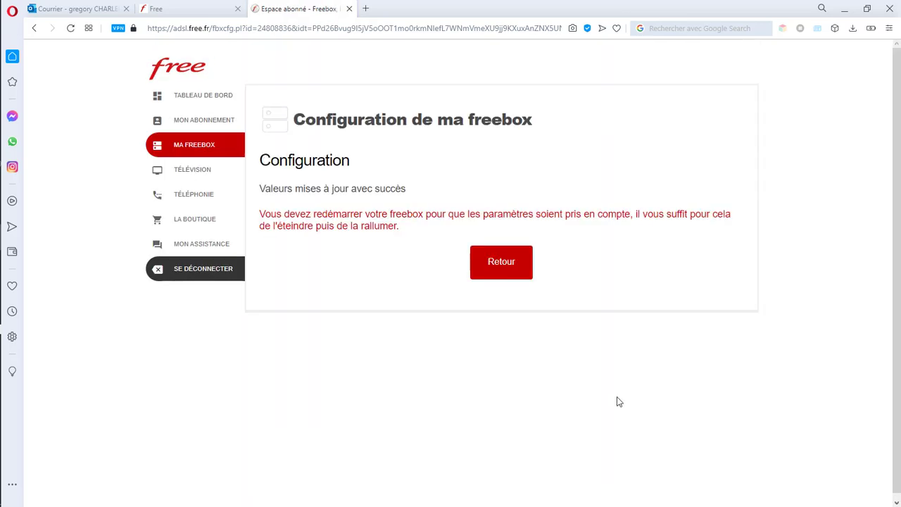
Step: Leave the save confirmation and reopen the router configuration page via Ma Freebox
left_click(504, 264)
left_click(193, 152)
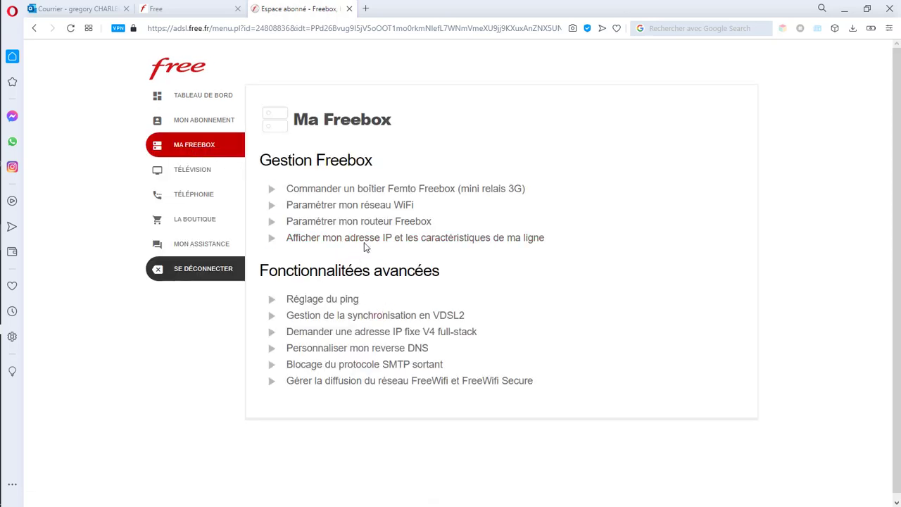
left_click(372, 224)
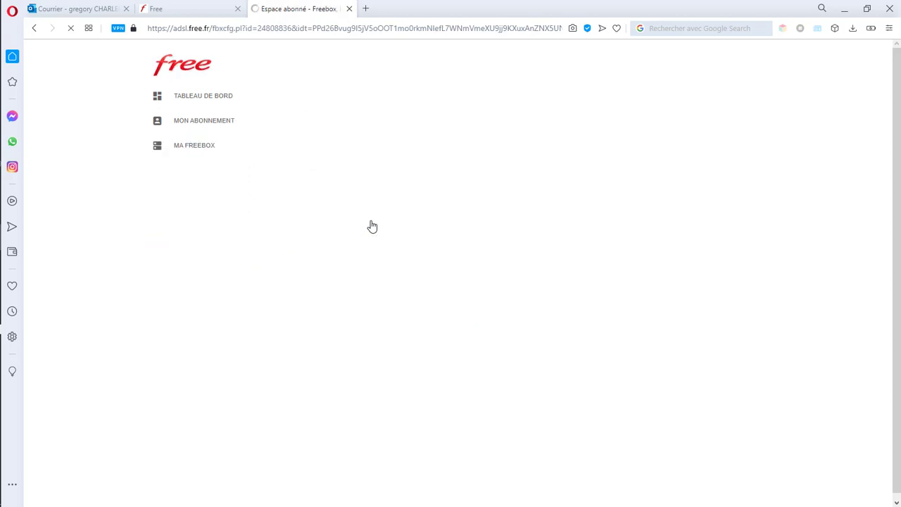
Step: Expand the 'Redirections de ports / Baux DHCP' section to reach the permanent DHCP leases
scroll(395, 301, "down", 4)
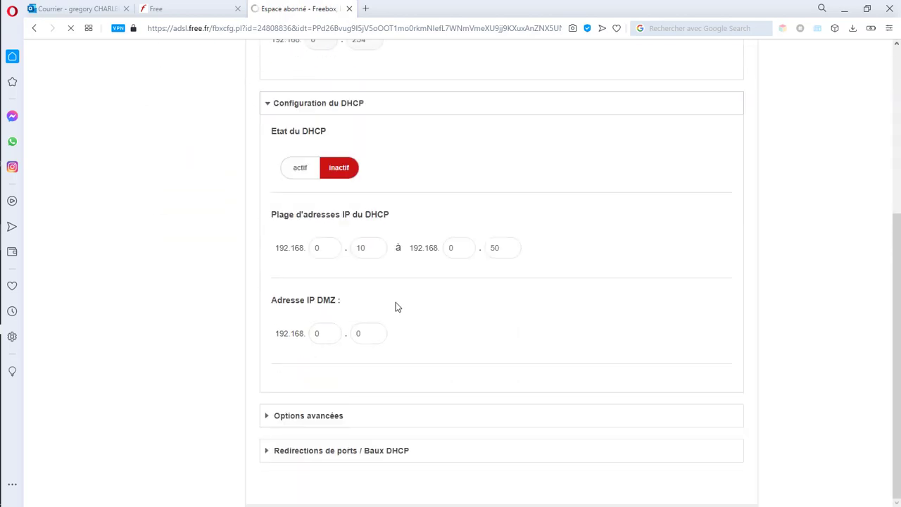
scroll(372, 350, "down", 1)
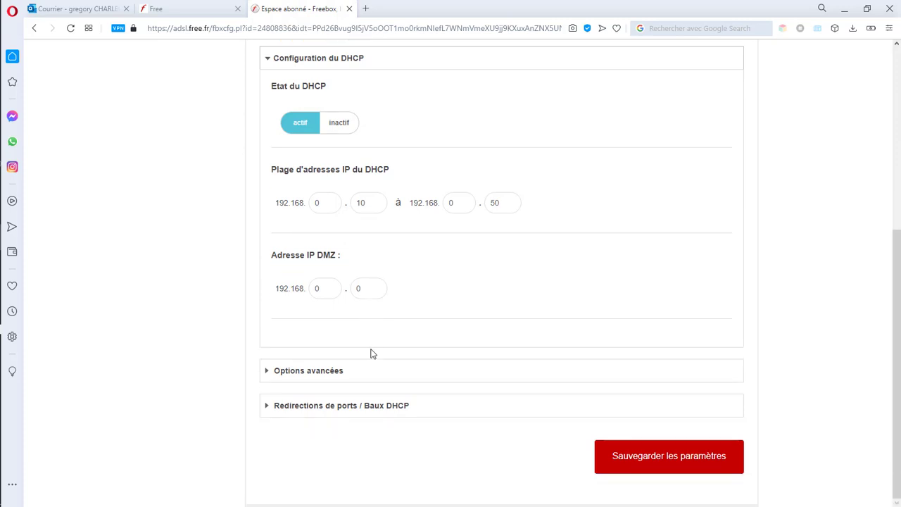
left_click(311, 405)
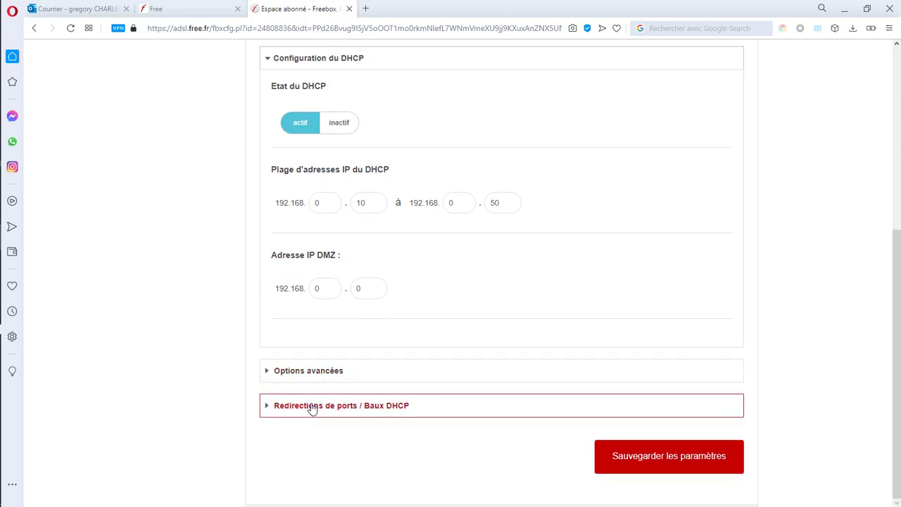
scroll(315, 388, "down", 3)
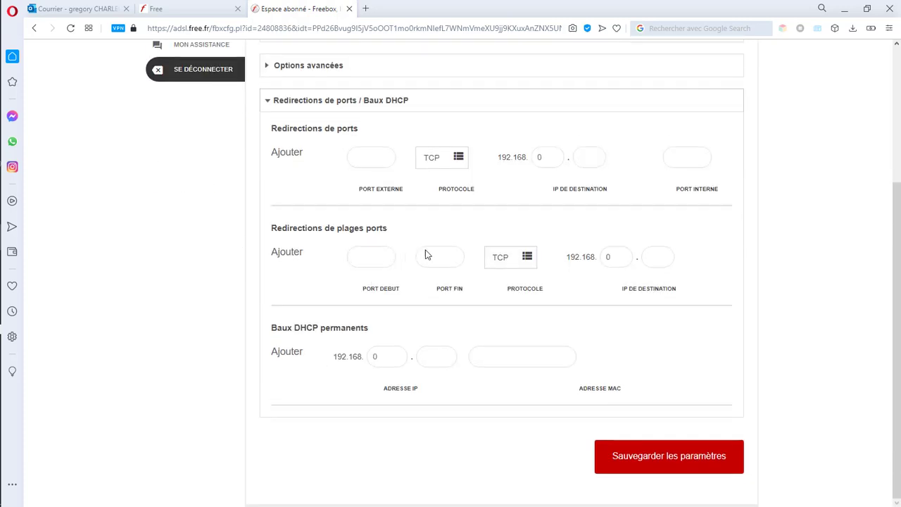
scroll(407, 197, "up", 4)
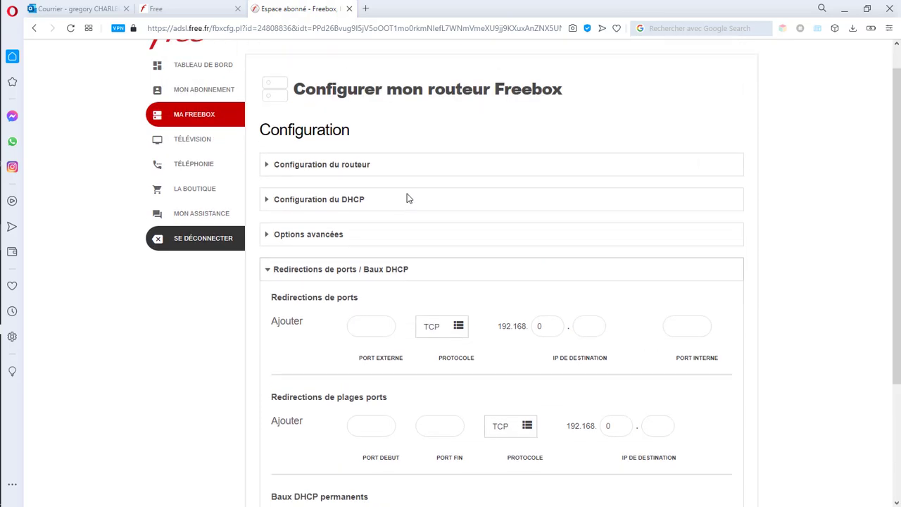
scroll(394, 257, "down", 2)
scroll(387, 327, "down", 1)
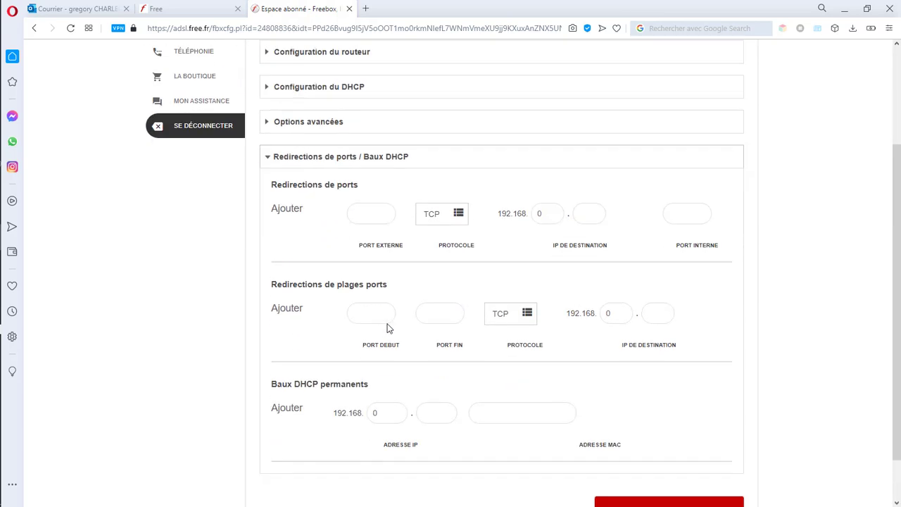
scroll(405, 346, "down", 1)
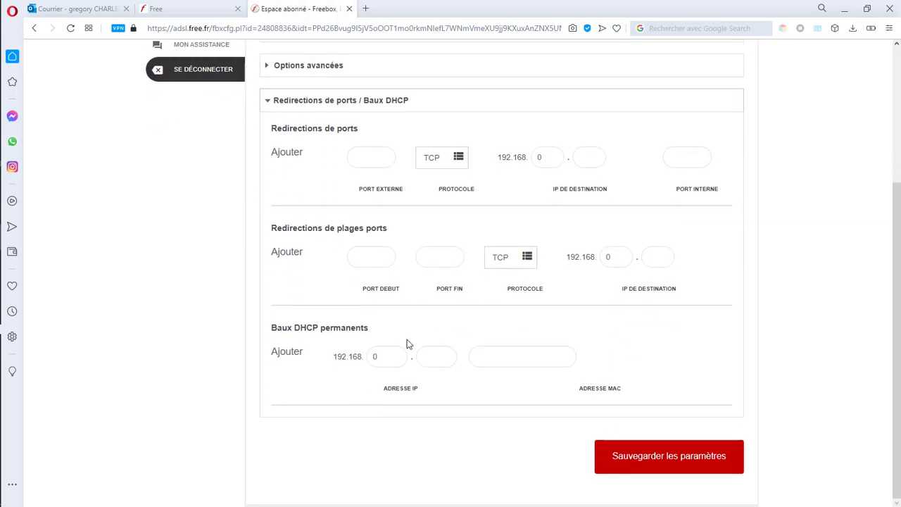
scroll(407, 344, "up", 3)
scroll(404, 333, "down", 3)
Step: Add a permanent lease for IP 192.168.0.10 with MAC 50 and save the router settings
left_click(423, 356)
type("10")
left_click(475, 356)
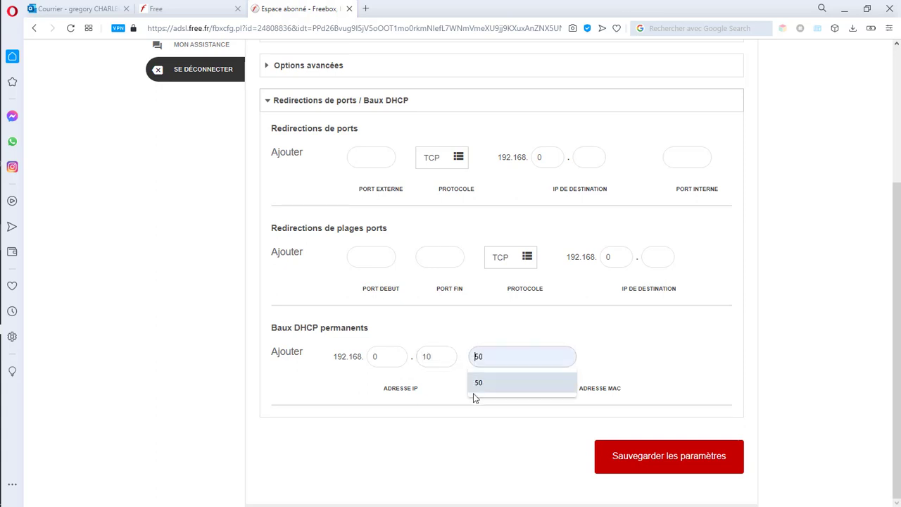
left_click(480, 385)
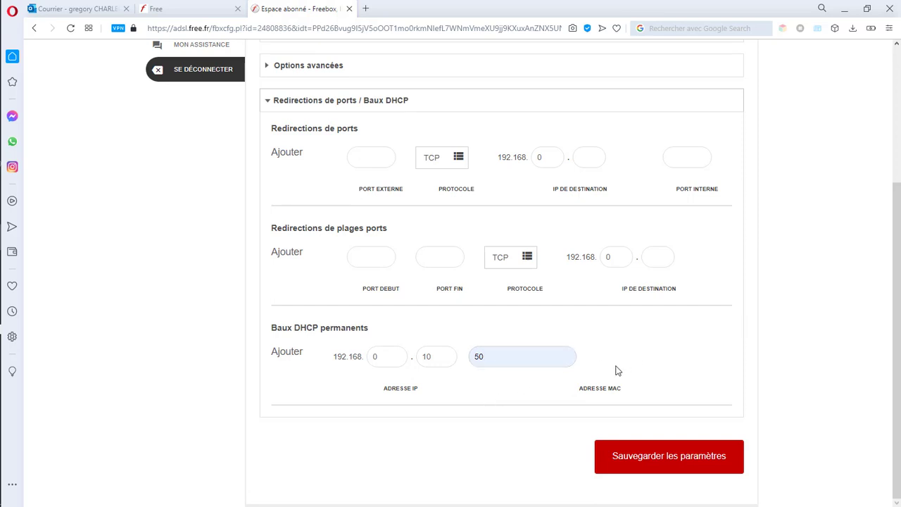
left_click(639, 458)
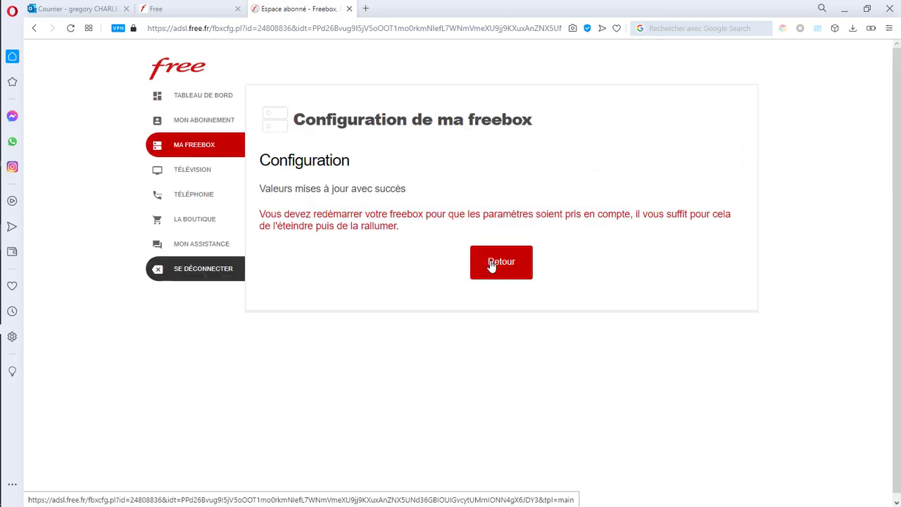
Step: Leave the confirmation page and go through Ma Freebox to the 'Réglage du ping' page
left_click(490, 264)
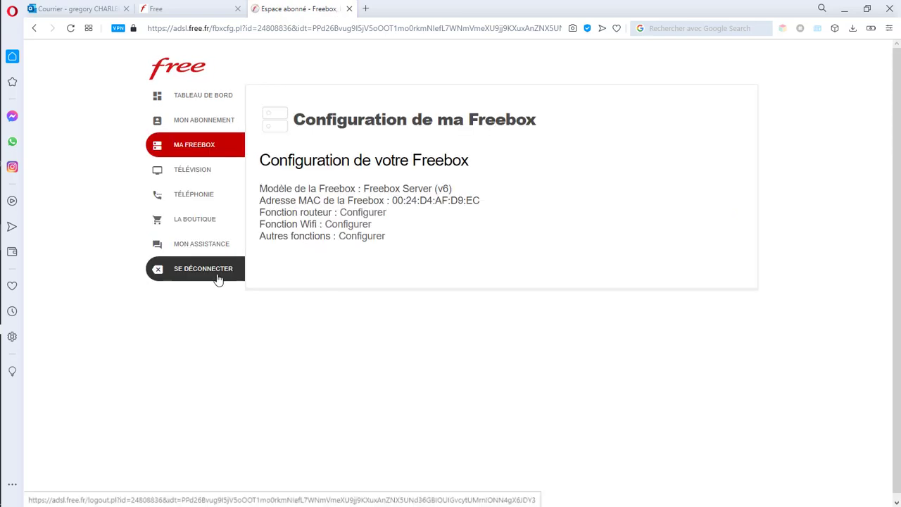
left_click(202, 195)
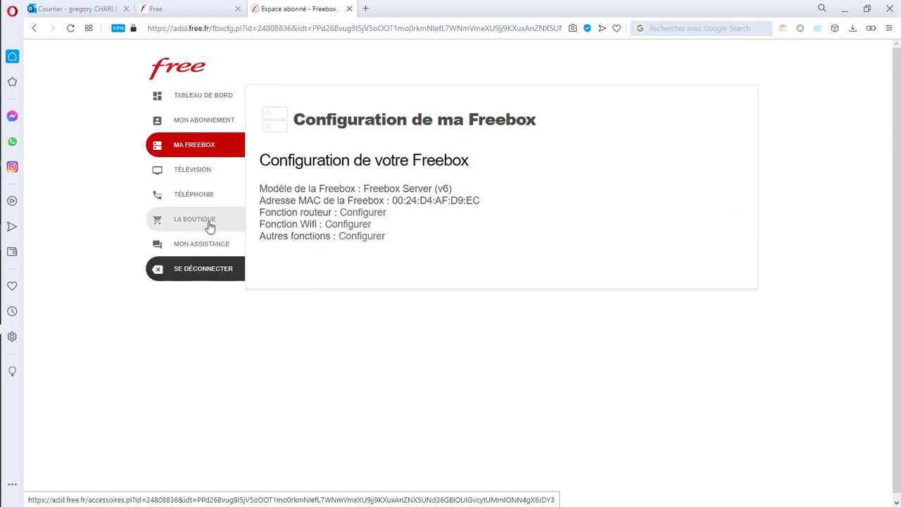
left_click(222, 148)
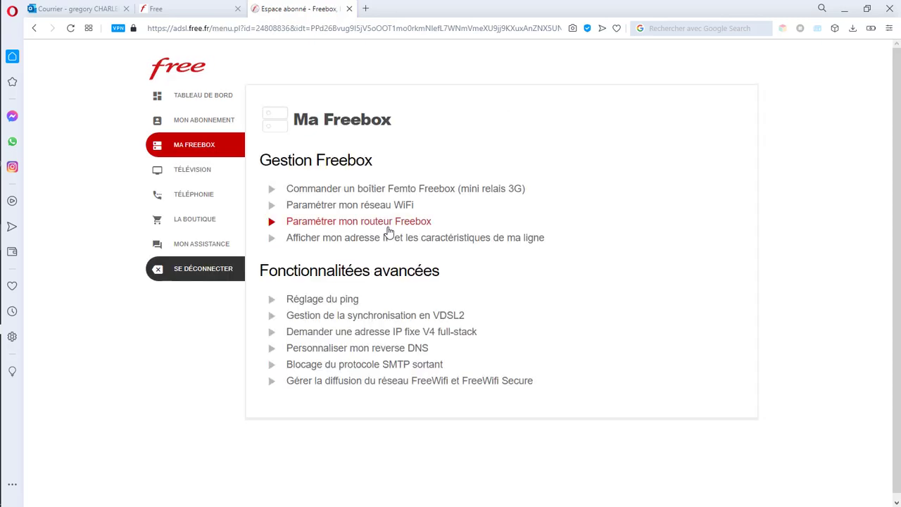
left_click(350, 305)
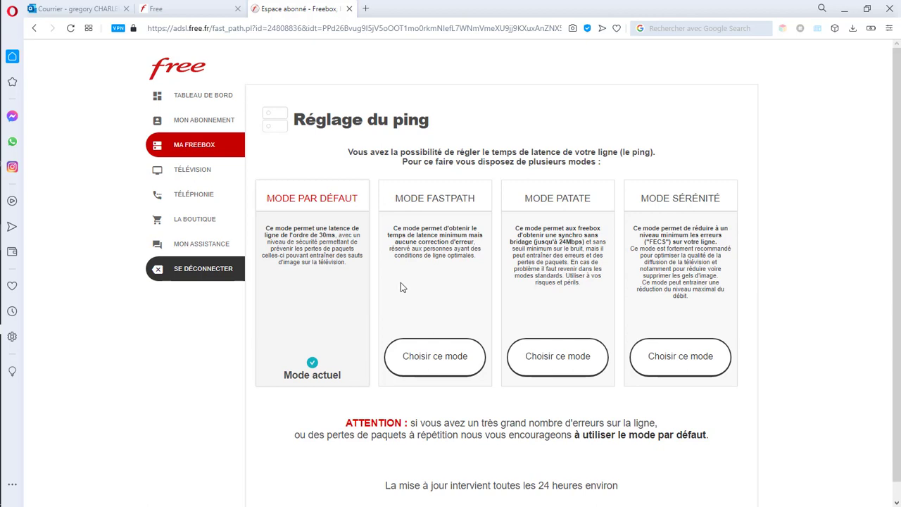
Step: Review the available ping modes and choose MODE FASTPATH
scroll(593, 485, "down", 1)
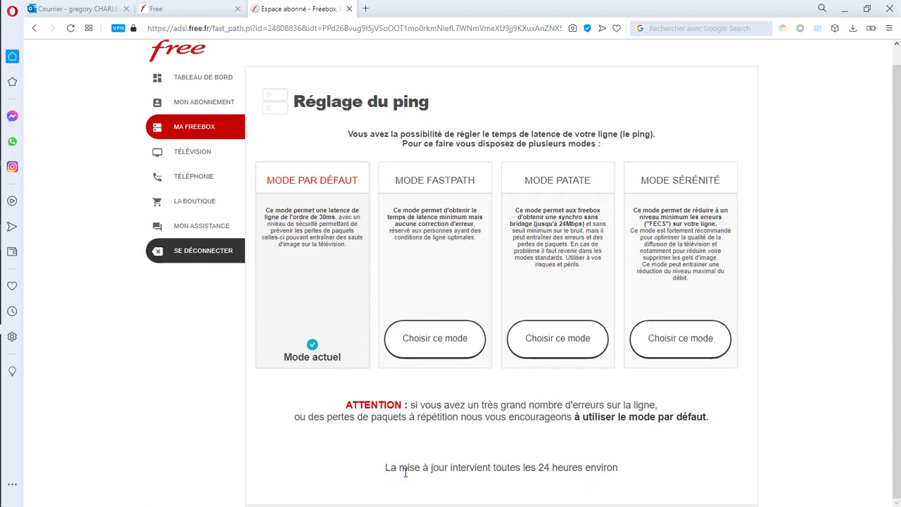
scroll(475, 453, "up", 1)
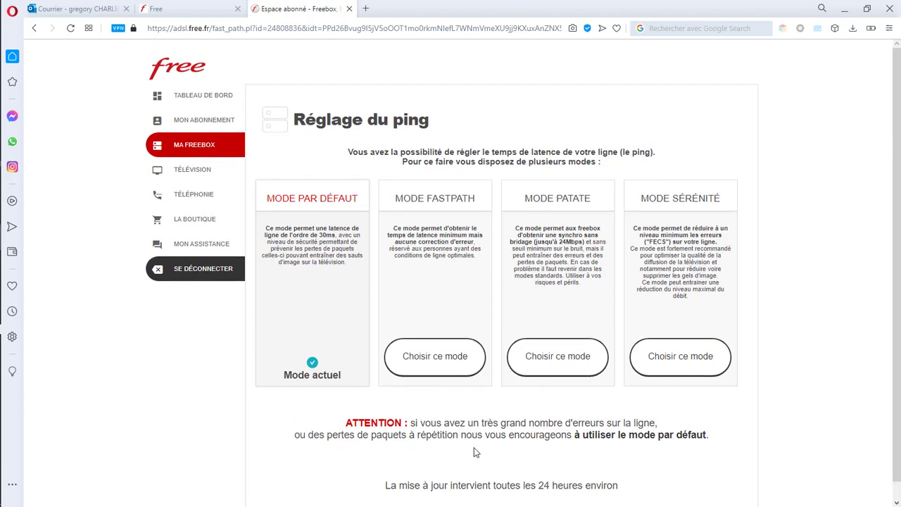
scroll(475, 453, "down", 1)
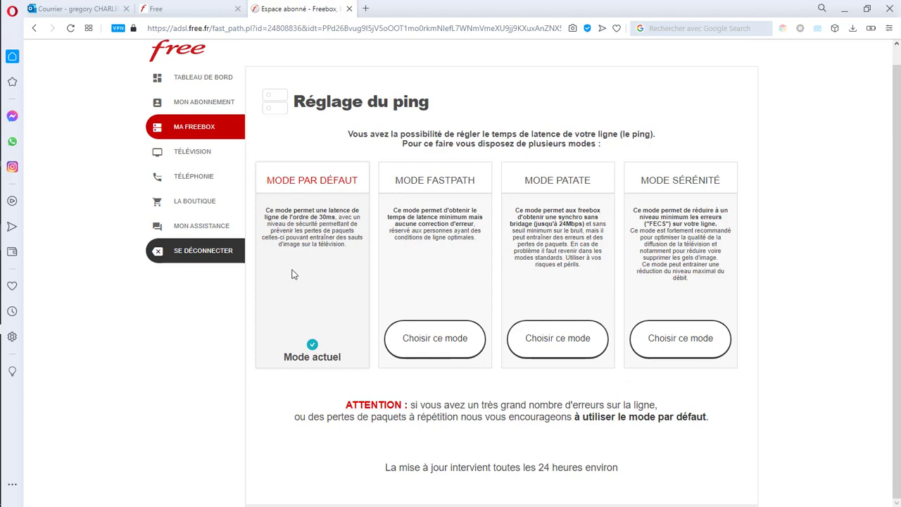
left_click(436, 340)
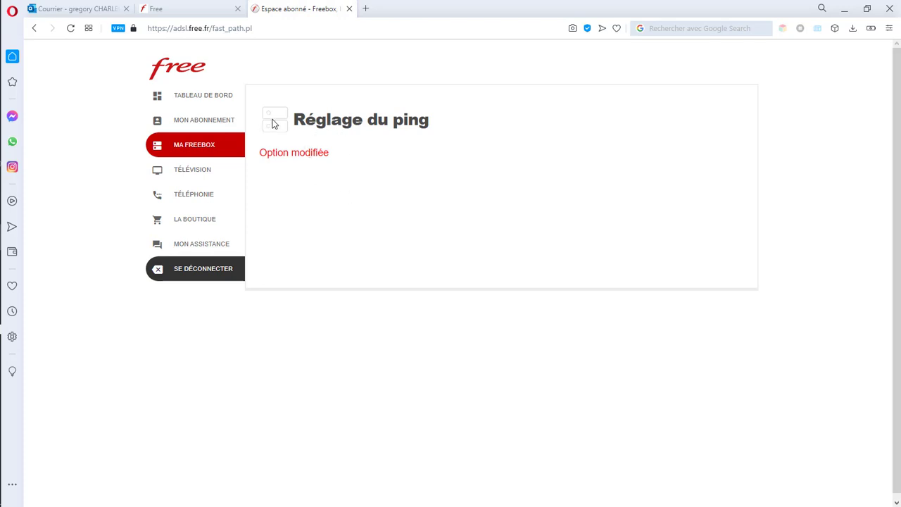
Step: Reopen 'Réglage du ping' from Ma Freebox and choose MODE PAR DÉFAUT again
left_click(199, 152)
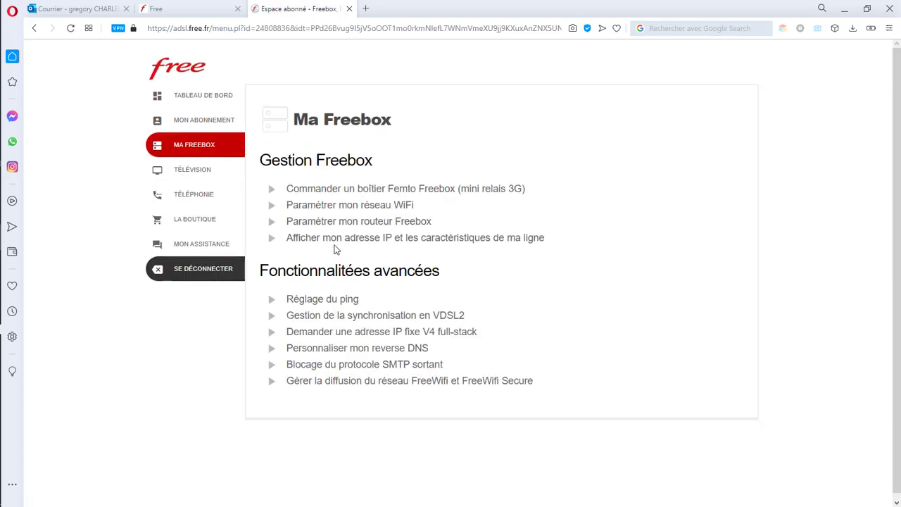
left_click(352, 307)
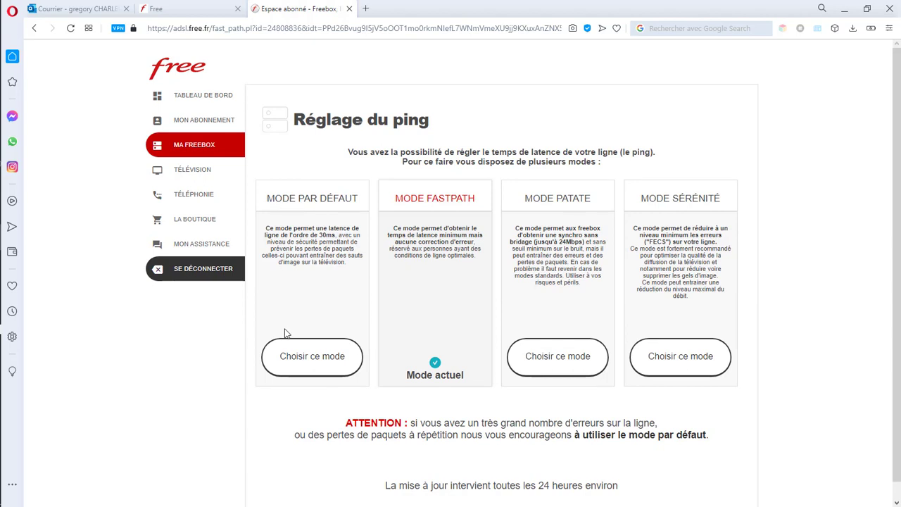
left_click(295, 361)
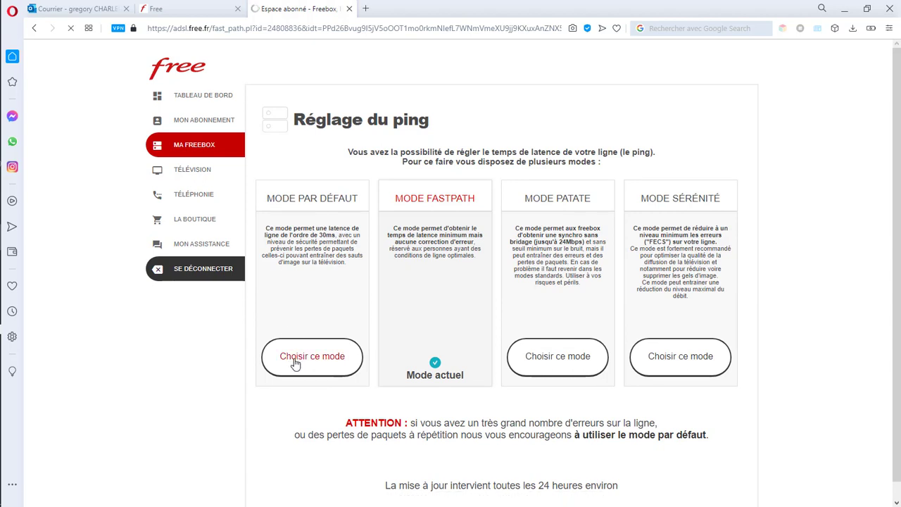